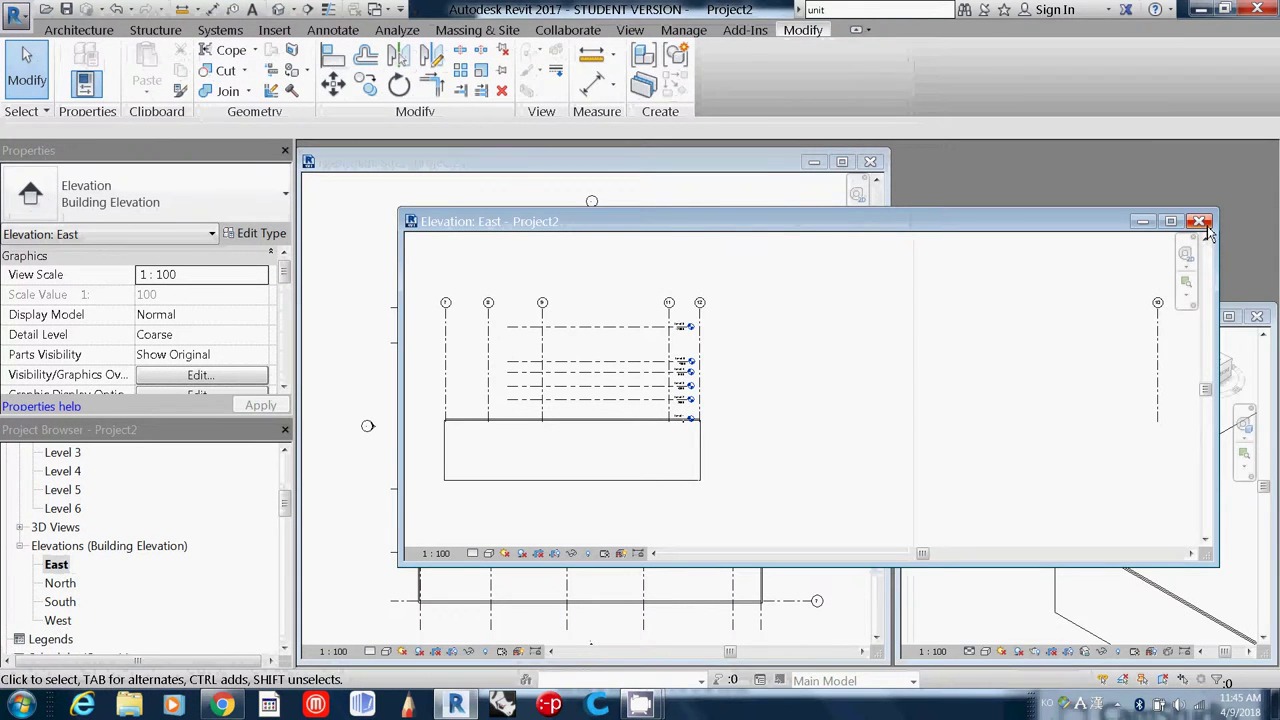
# Close the East elevation view, move the 3D view window up-left, and select the floor slab.
pyautogui.click(1203, 224)
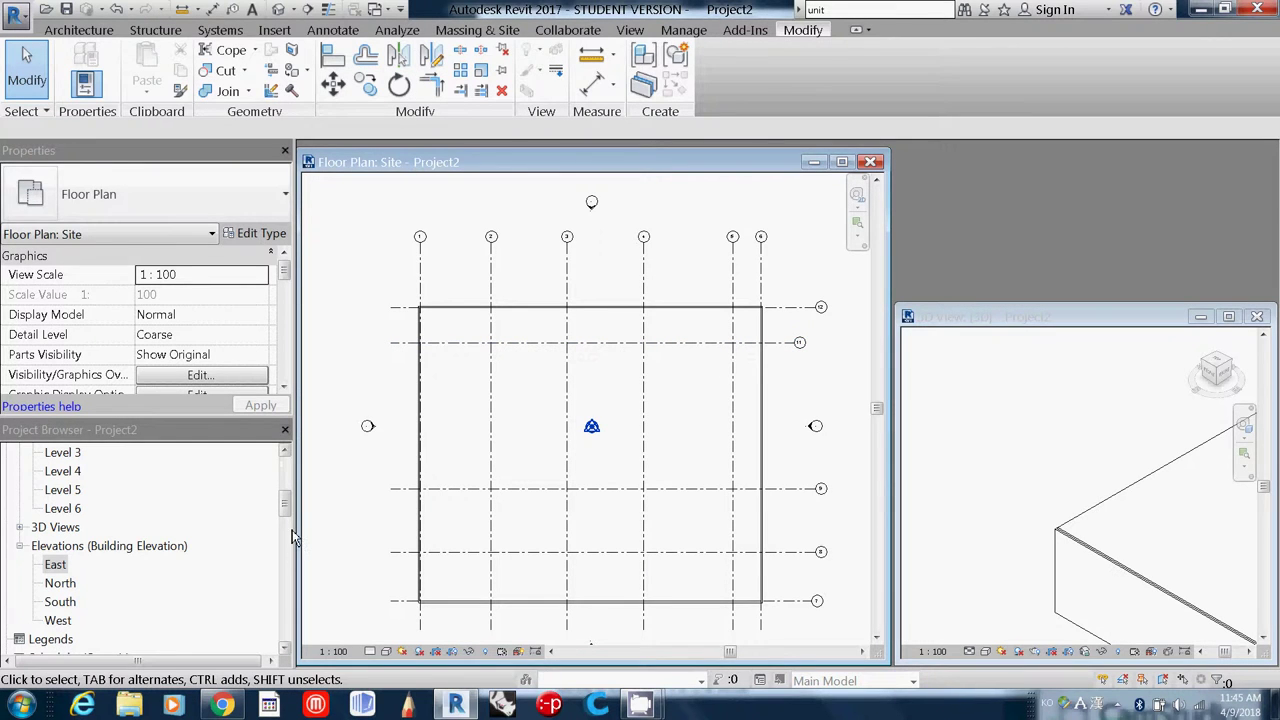
pyautogui.moveTo(287, 519); pyautogui.dragTo(286, 478)
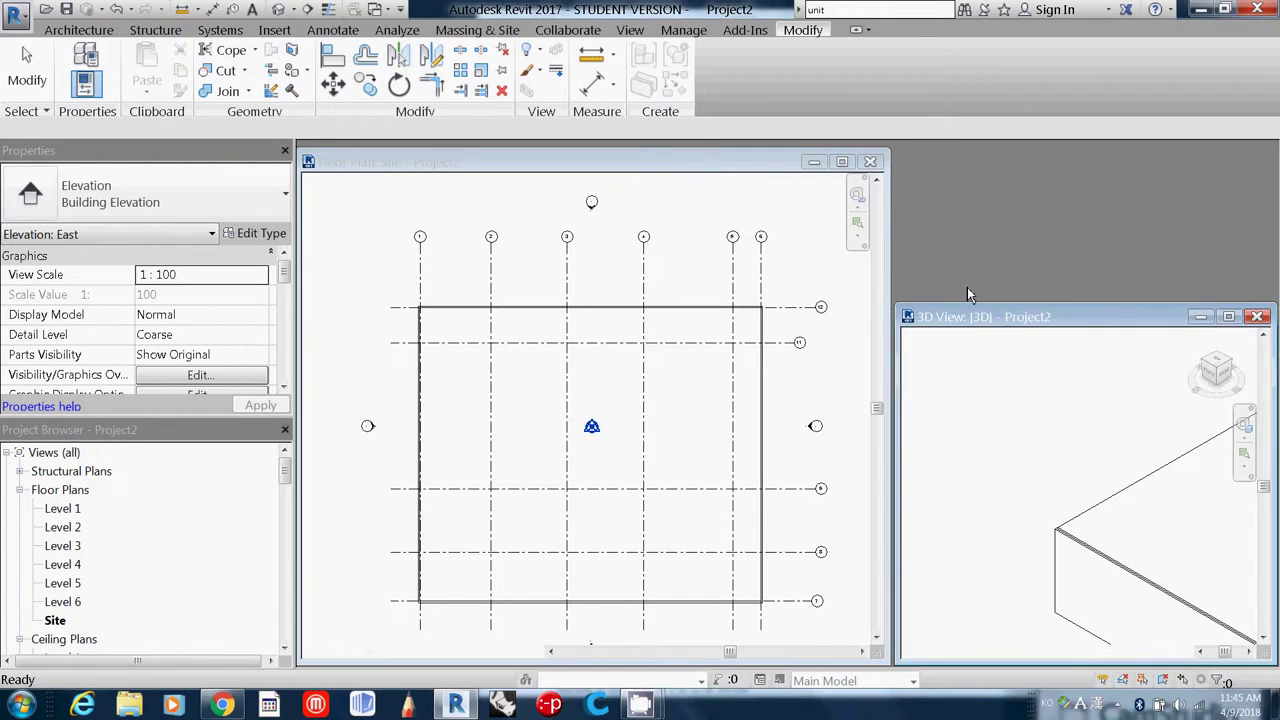
pyautogui.moveTo(1006, 316); pyautogui.dragTo(946, 240)
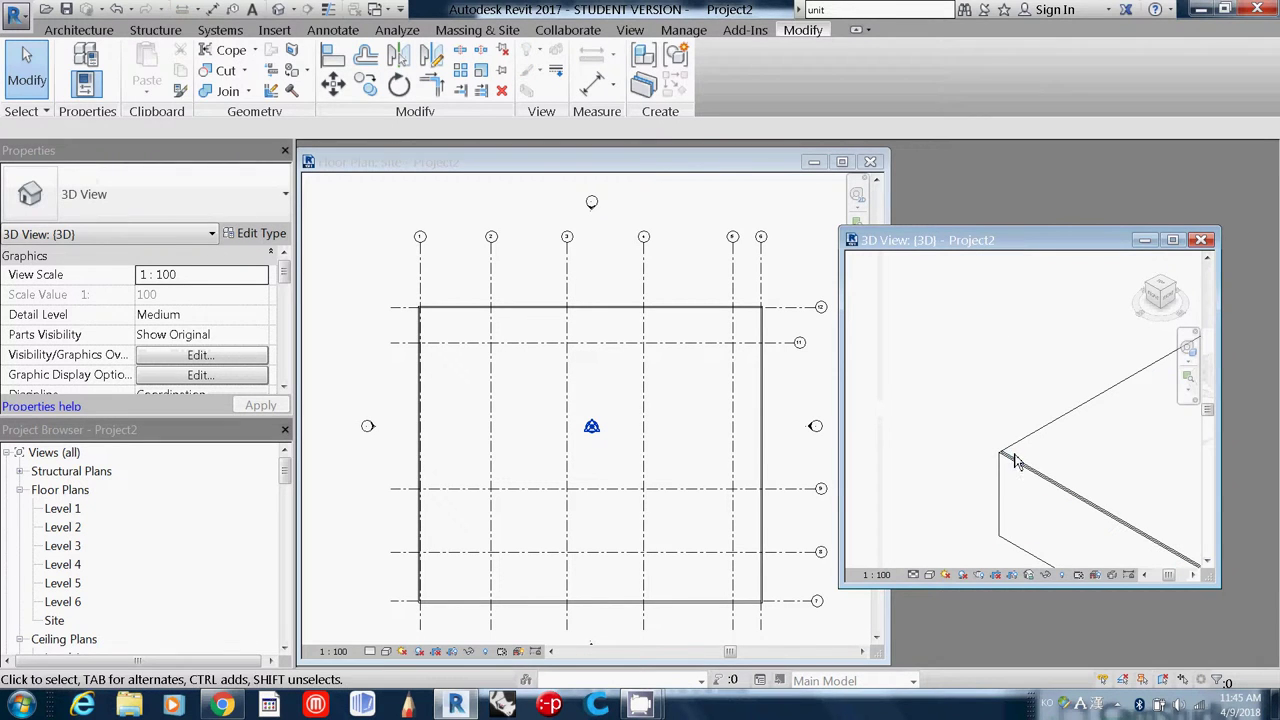
pyautogui.click(1022, 453)
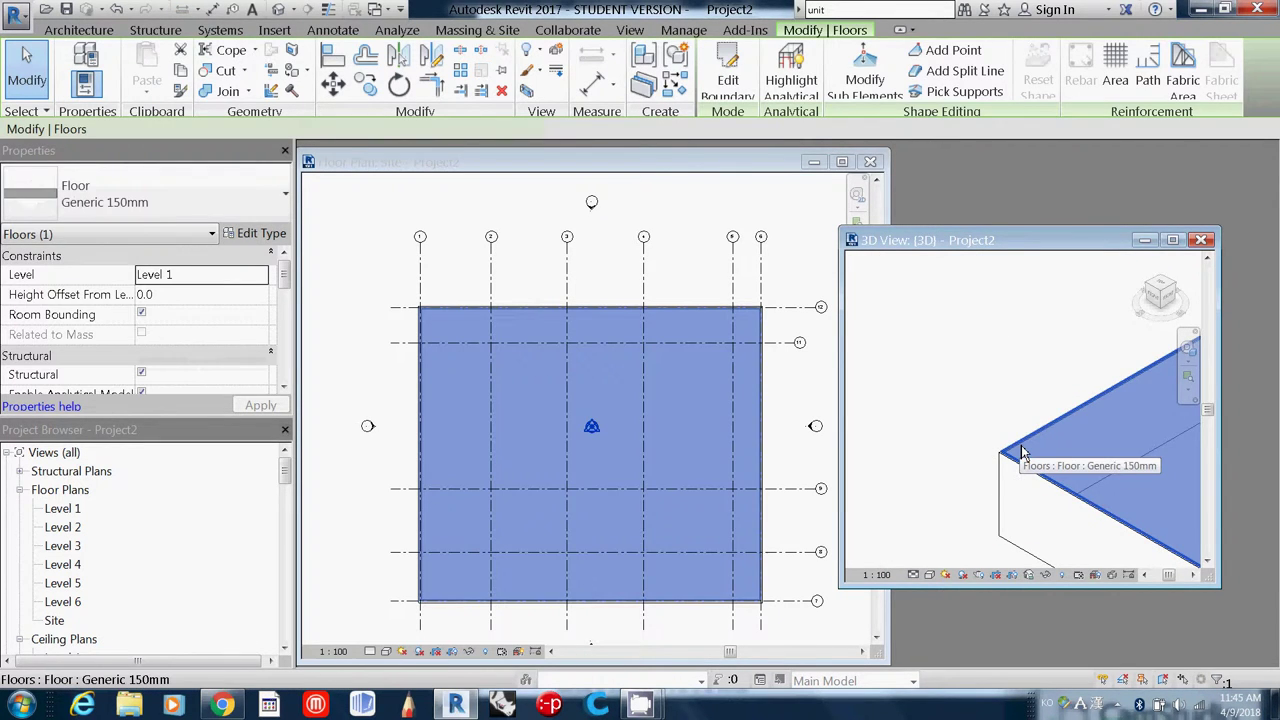
# Open the Level 1 floor plan, close the Site plan, and enlarge the Level 1 window.
pyautogui.doubleClick(66, 511)
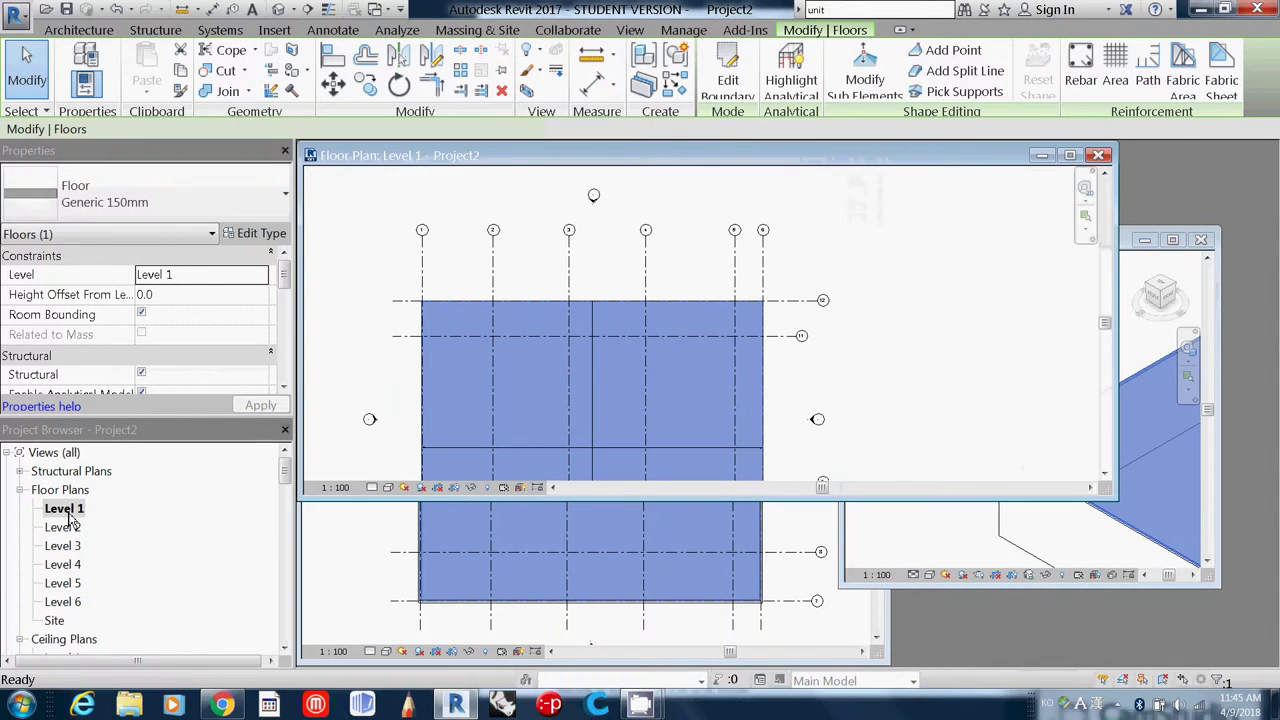
pyautogui.click(849, 634)
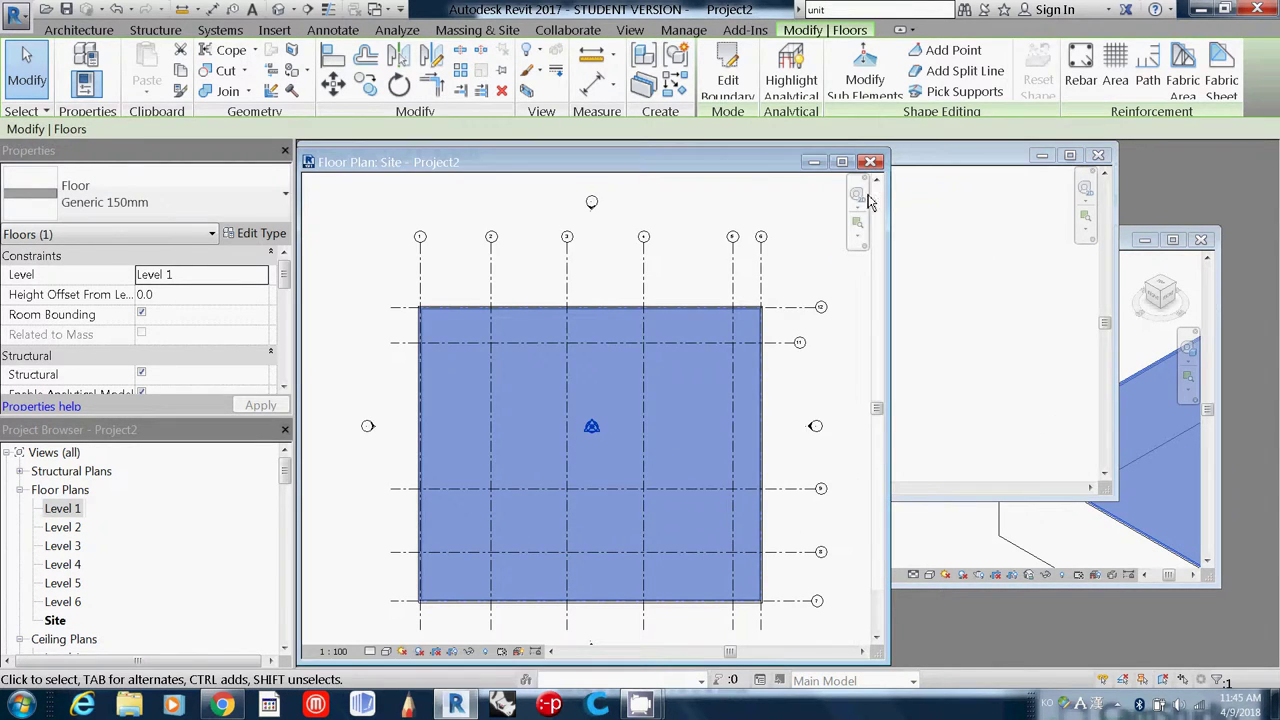
pyautogui.click(870, 162)
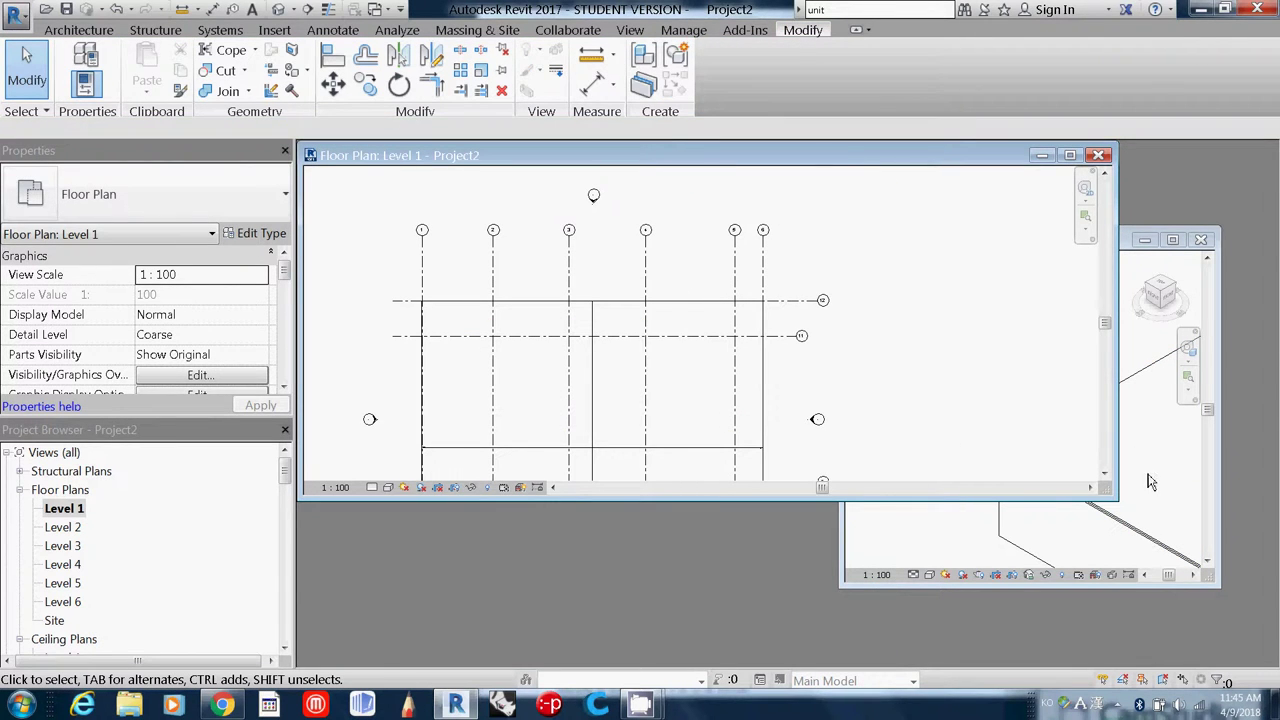
pyautogui.moveTo(1118, 510); pyautogui.dragTo(862, 661)
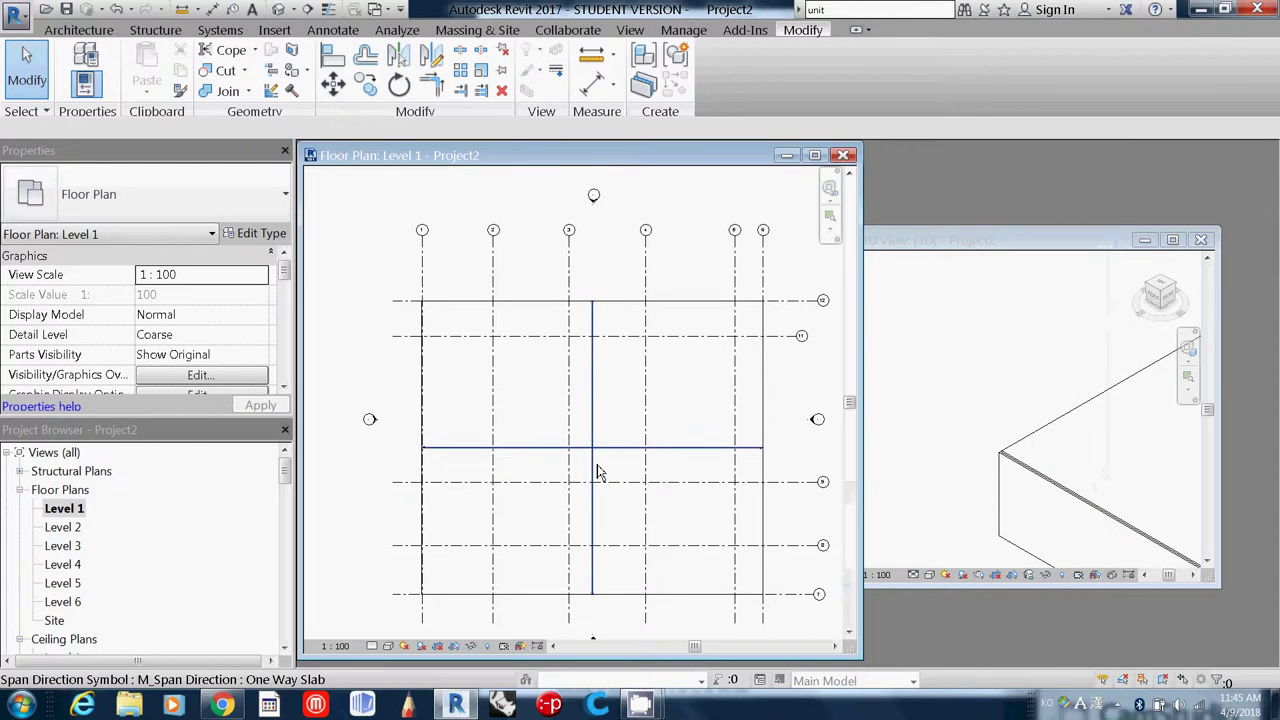
# Chain structural walls along the slab's top, right and bottom edges.
pyautogui.click(79, 29)
pyautogui.click(84, 92)
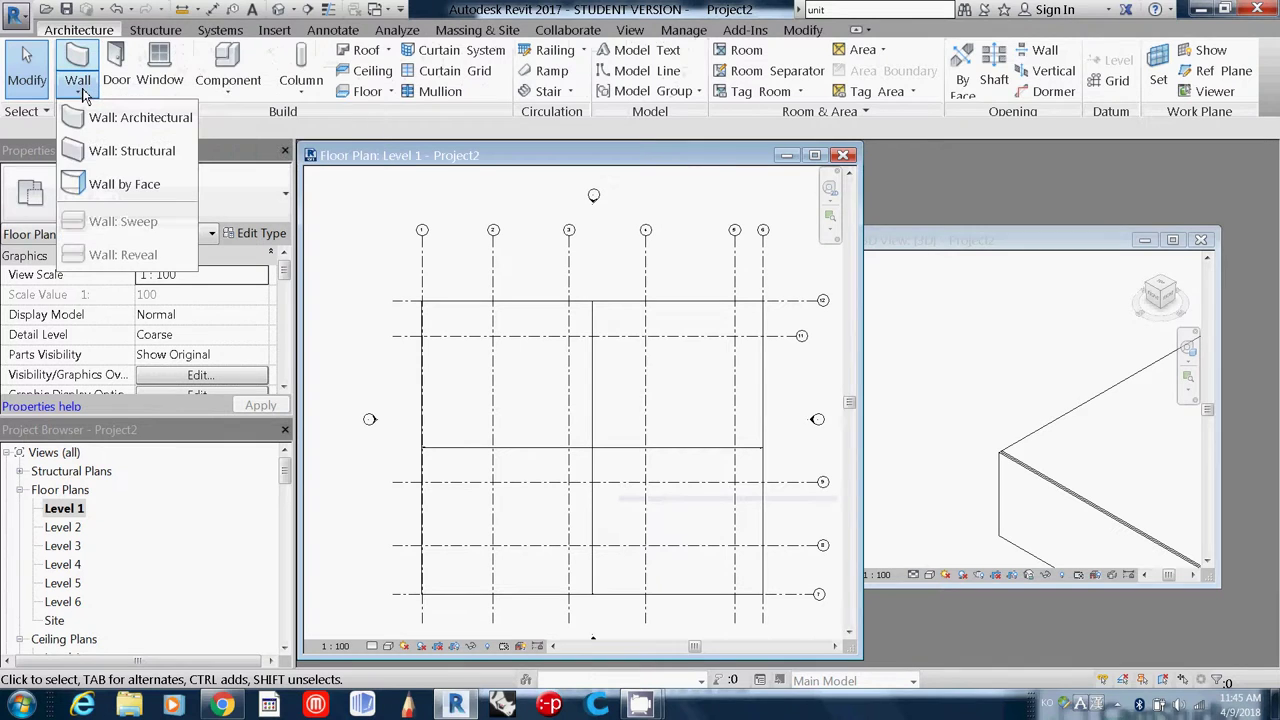
pyautogui.click(128, 151)
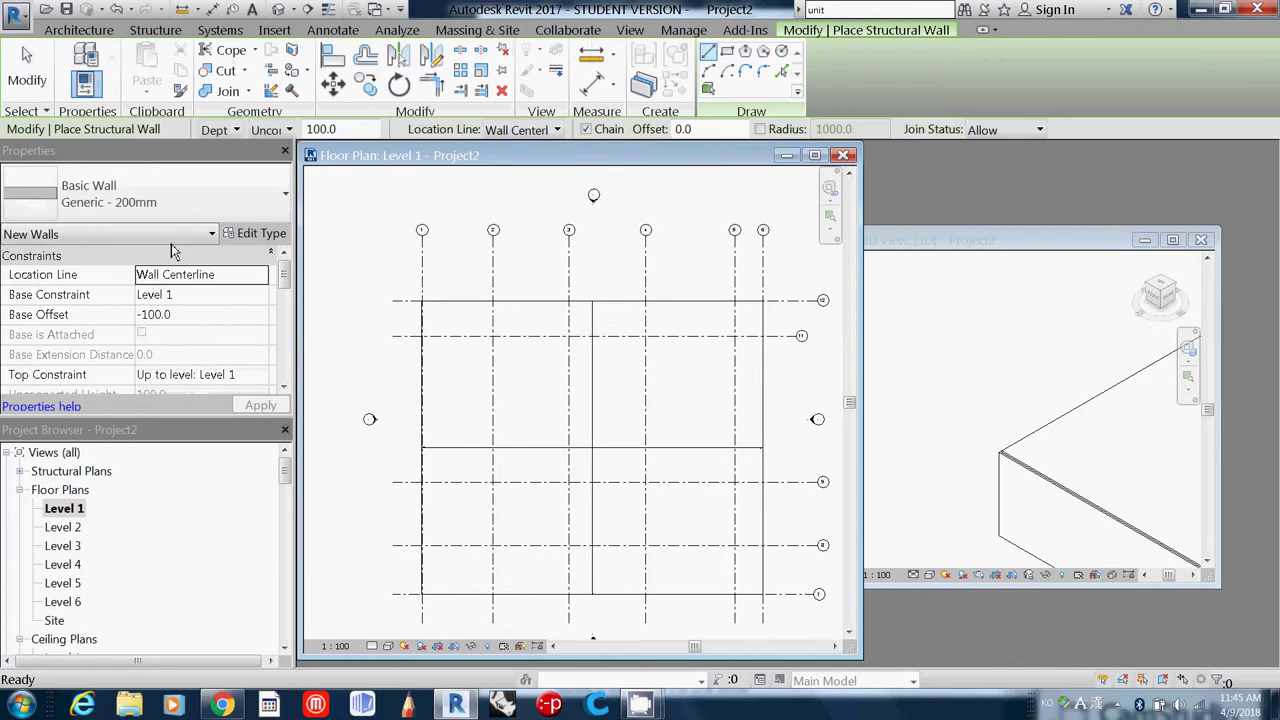
pyautogui.click(423, 300)
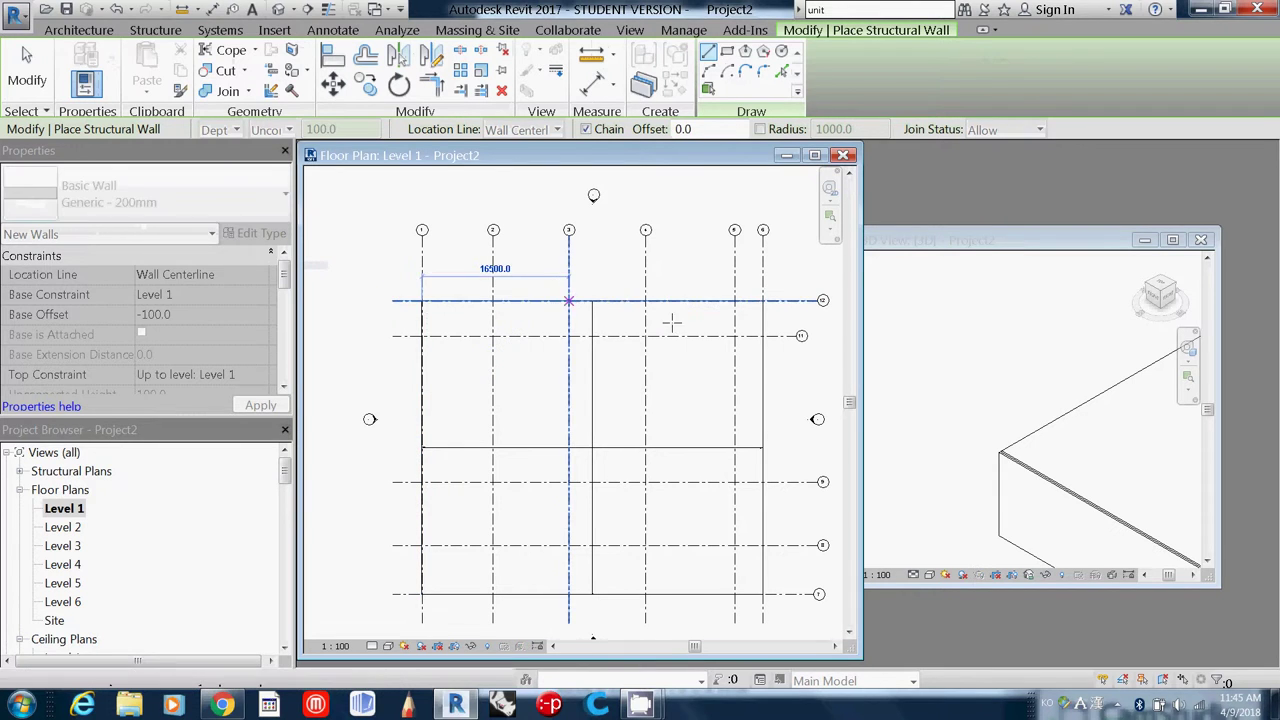
pyautogui.click(762, 300)
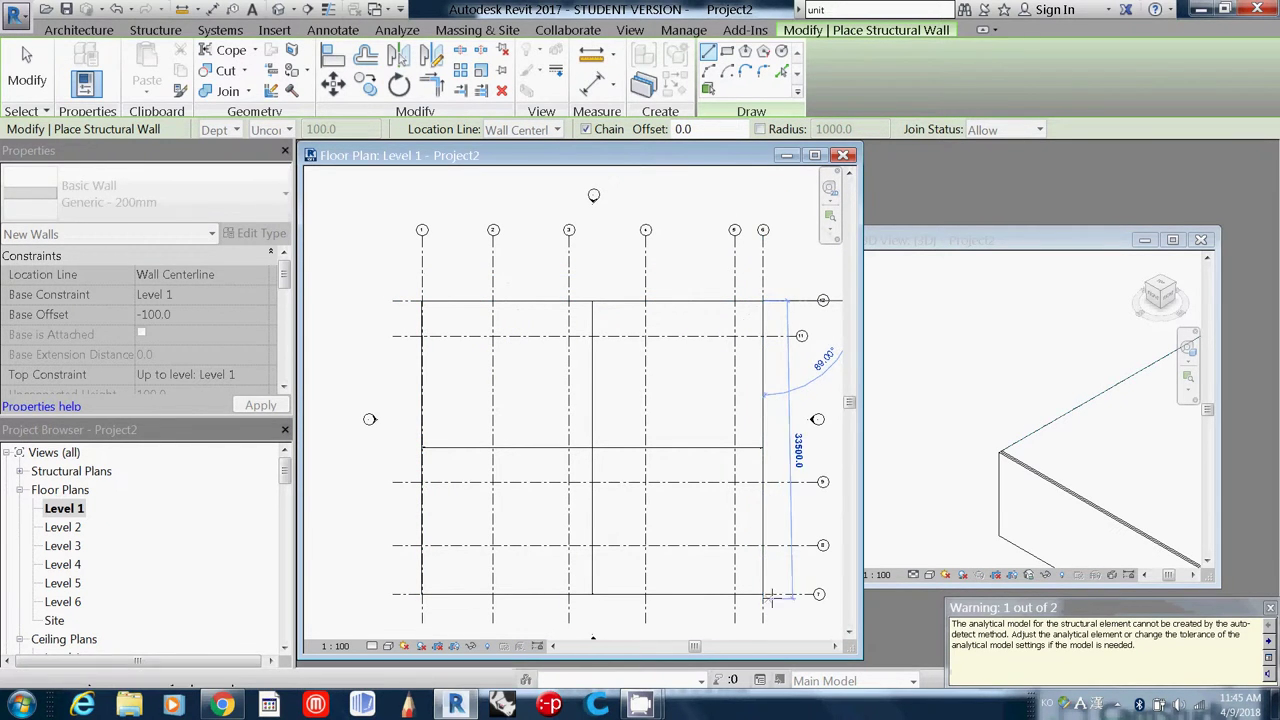
pyautogui.click(763, 594)
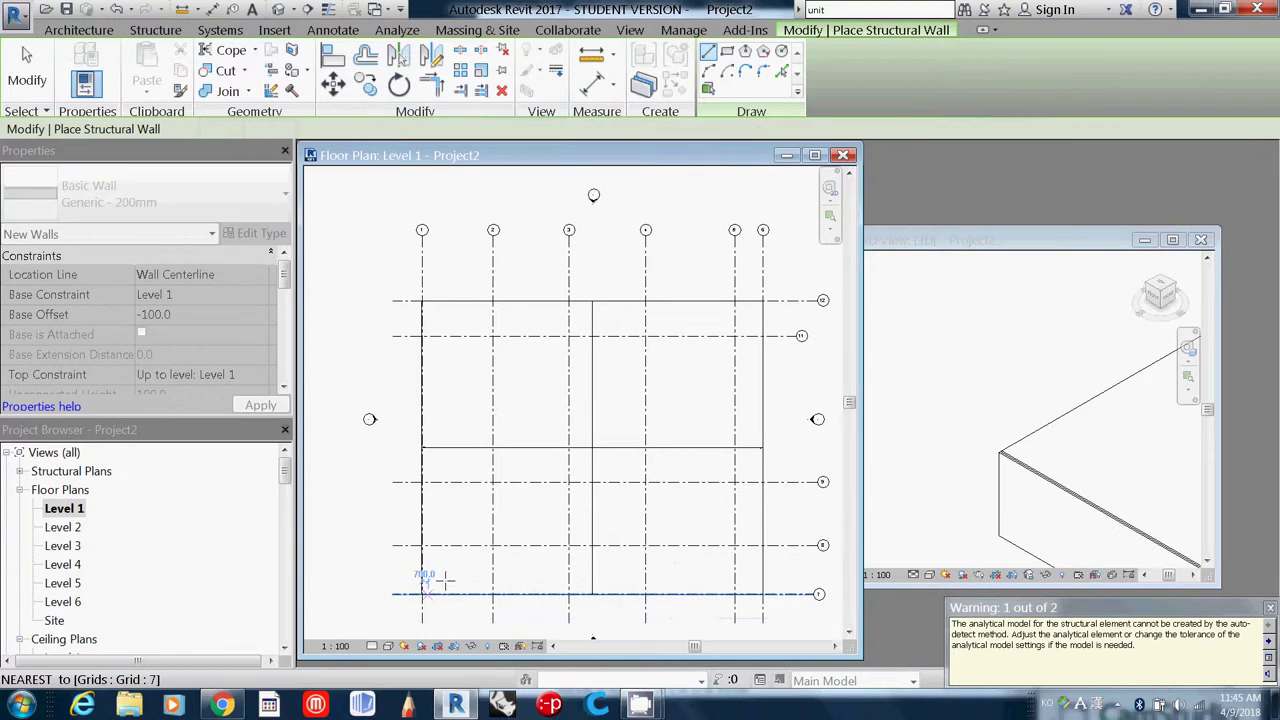
pyautogui.click(423, 594)
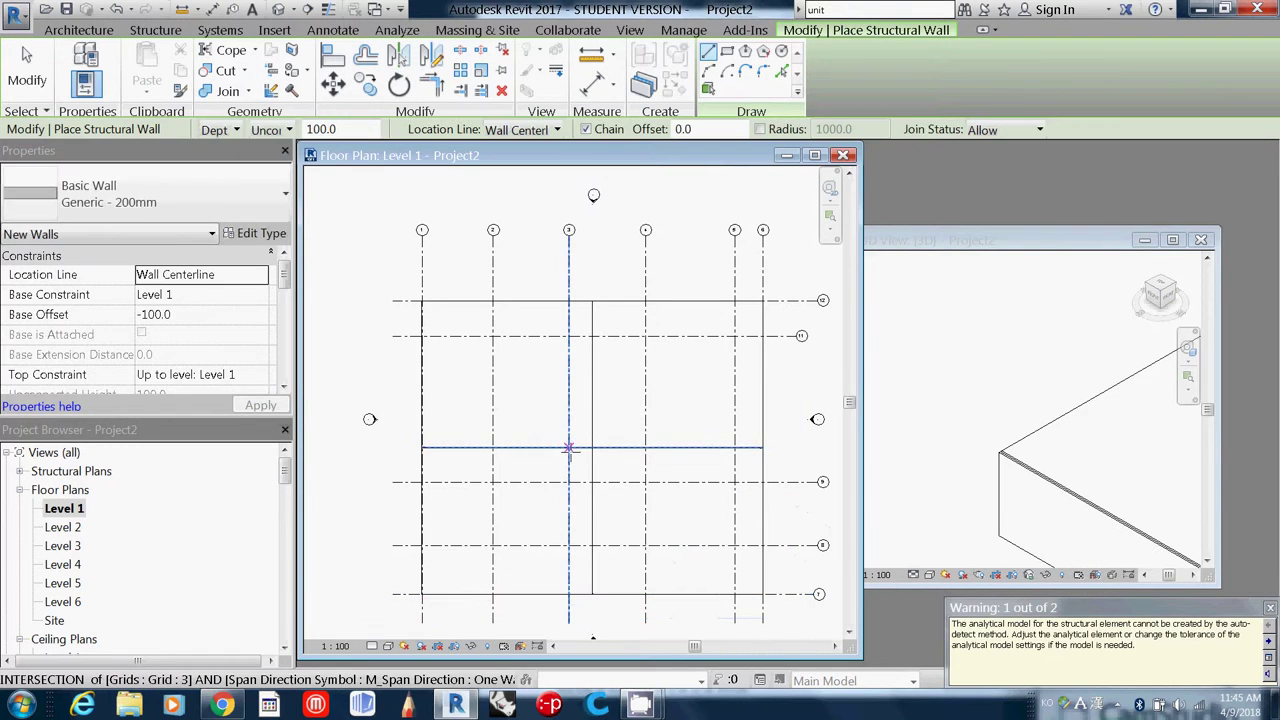
# Draw a closed wall rectangle through grid corners 2/11, 5/11, 5/8 and 2/8.
pyautogui.click(490, 335)
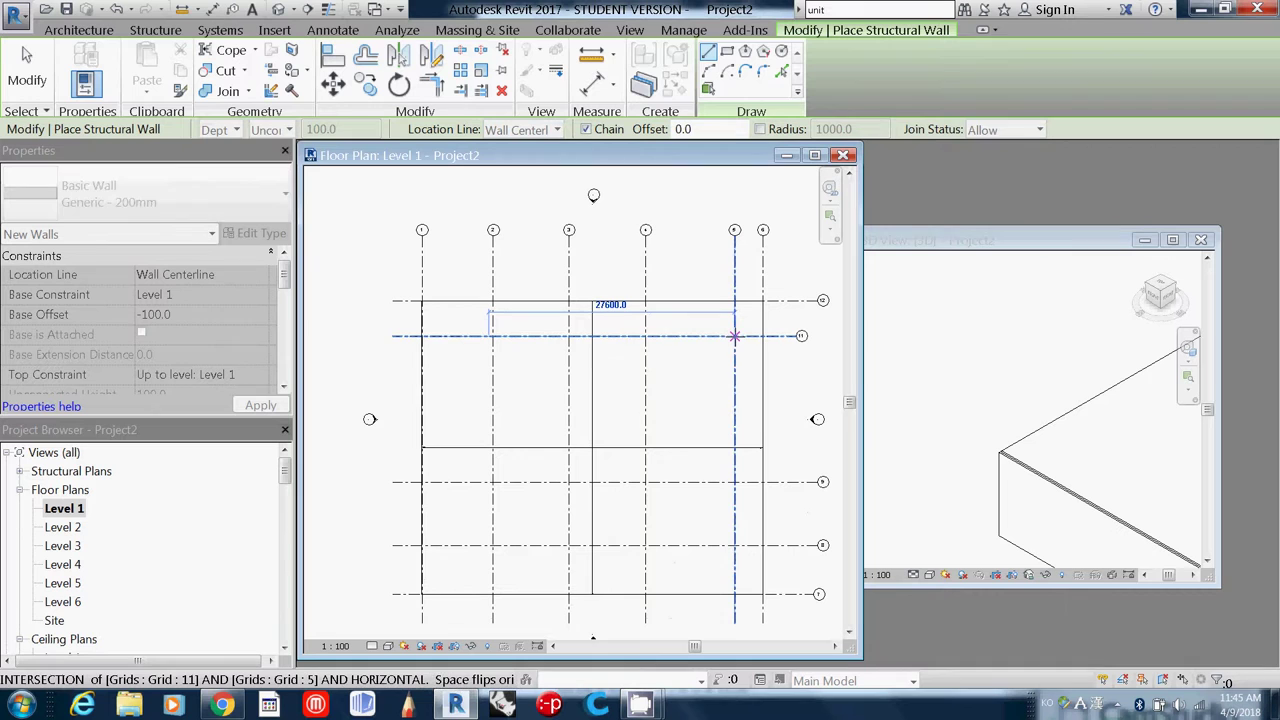
pyautogui.press('Escape')
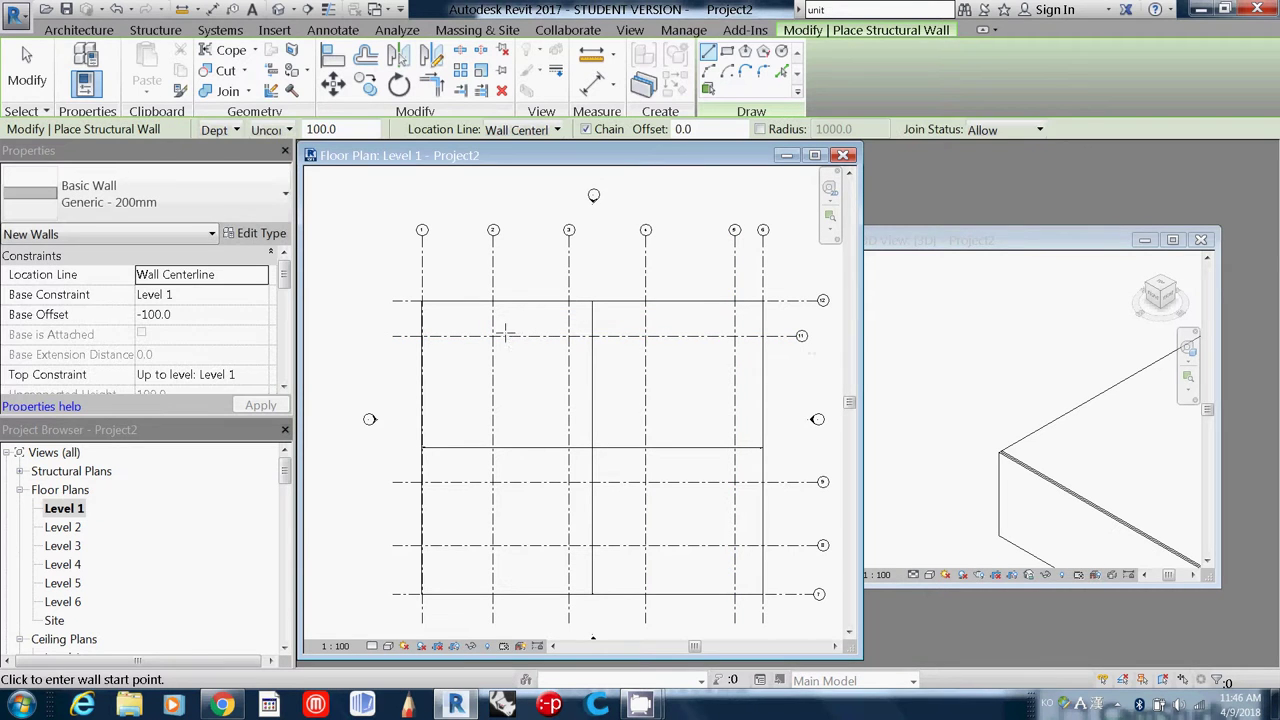
pyautogui.click(493, 336)
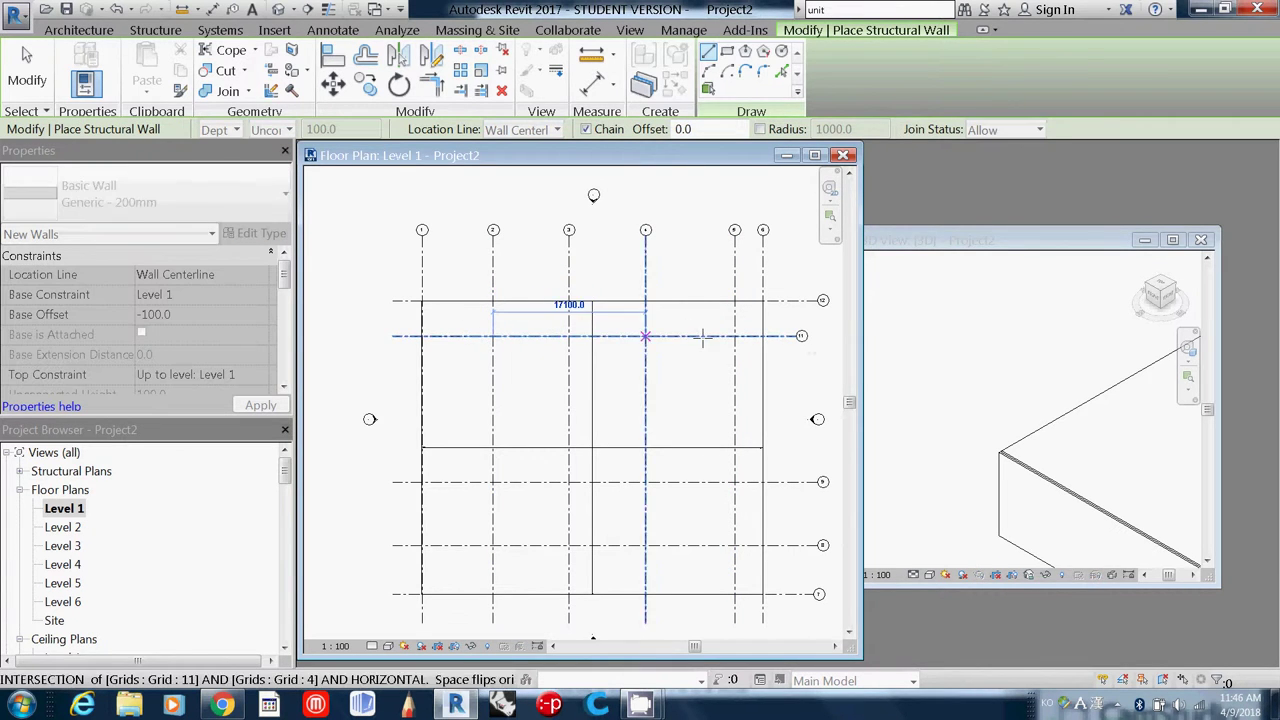
pyautogui.click(734, 336)
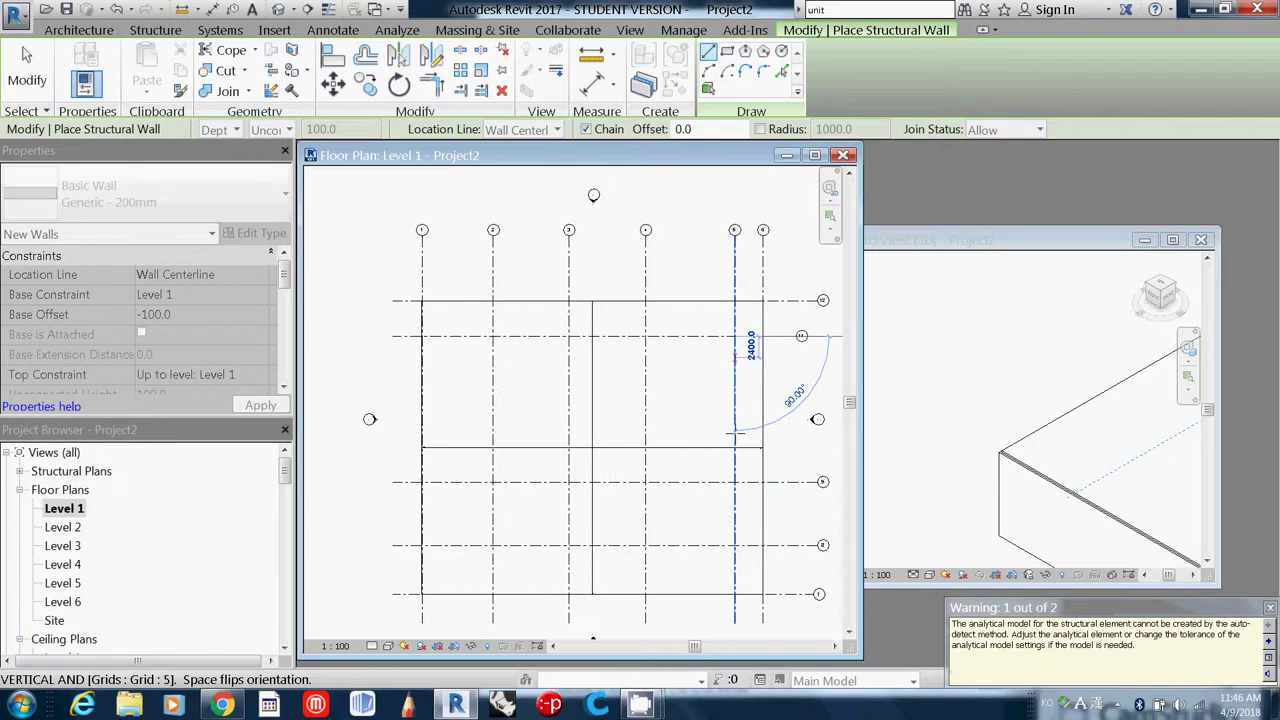
pyautogui.click(735, 545)
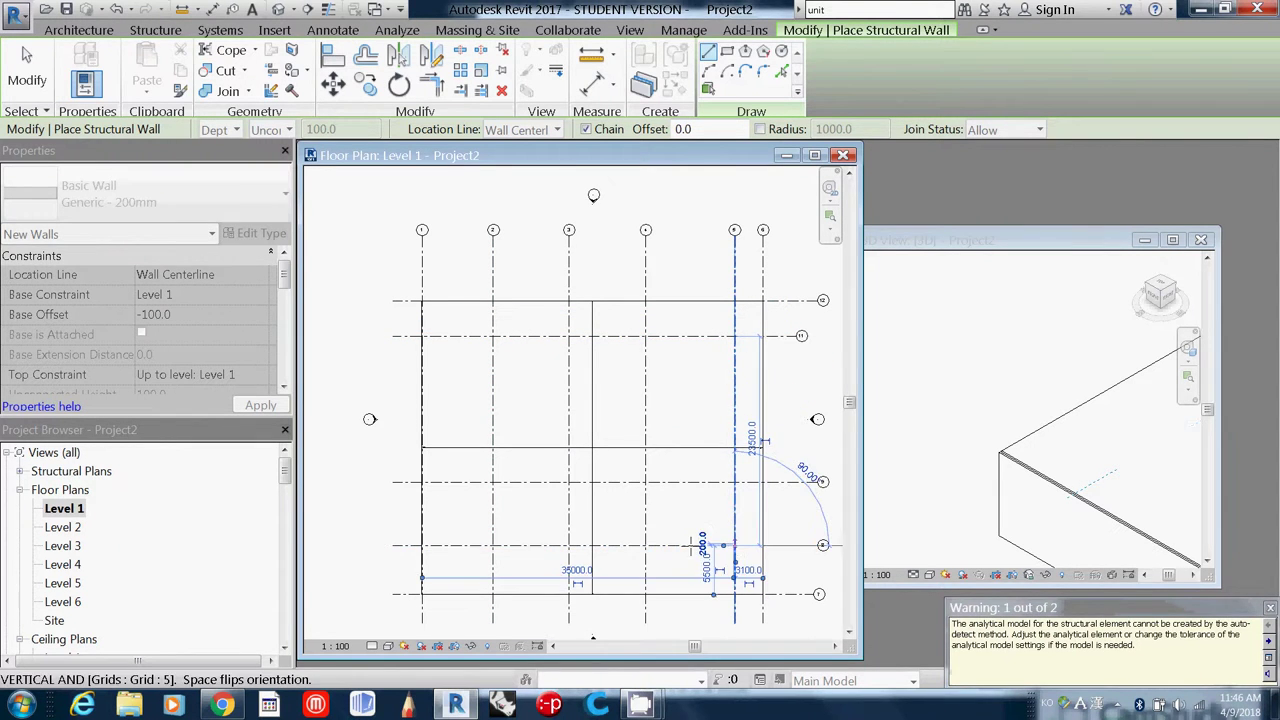
pyautogui.click(492, 545)
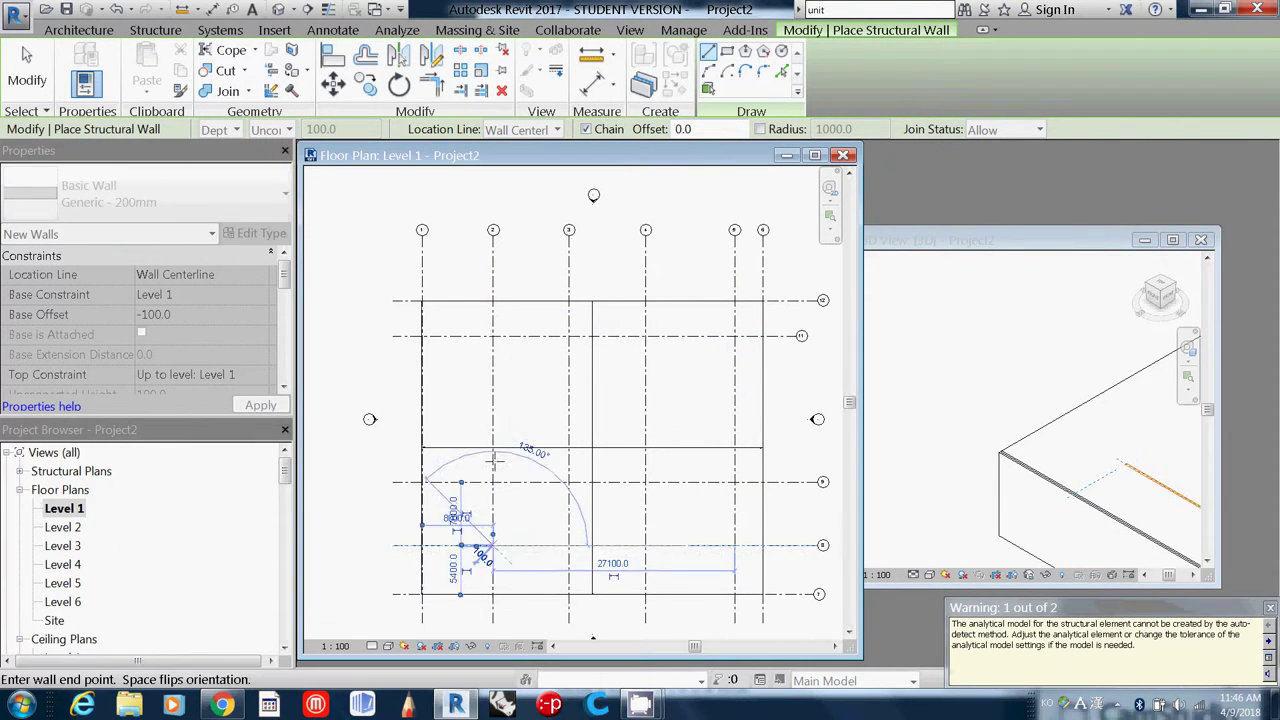
pyautogui.click(492, 337)
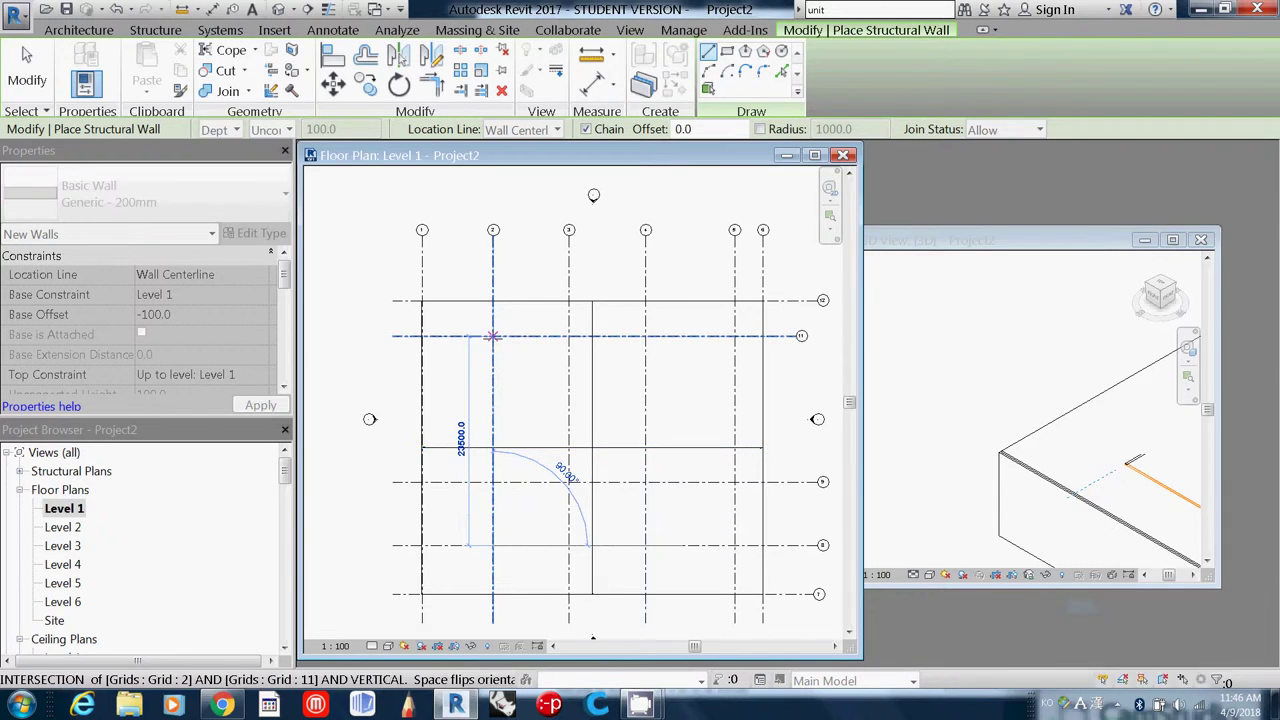
pyautogui.press('Escape')
pyautogui.press('Escape')
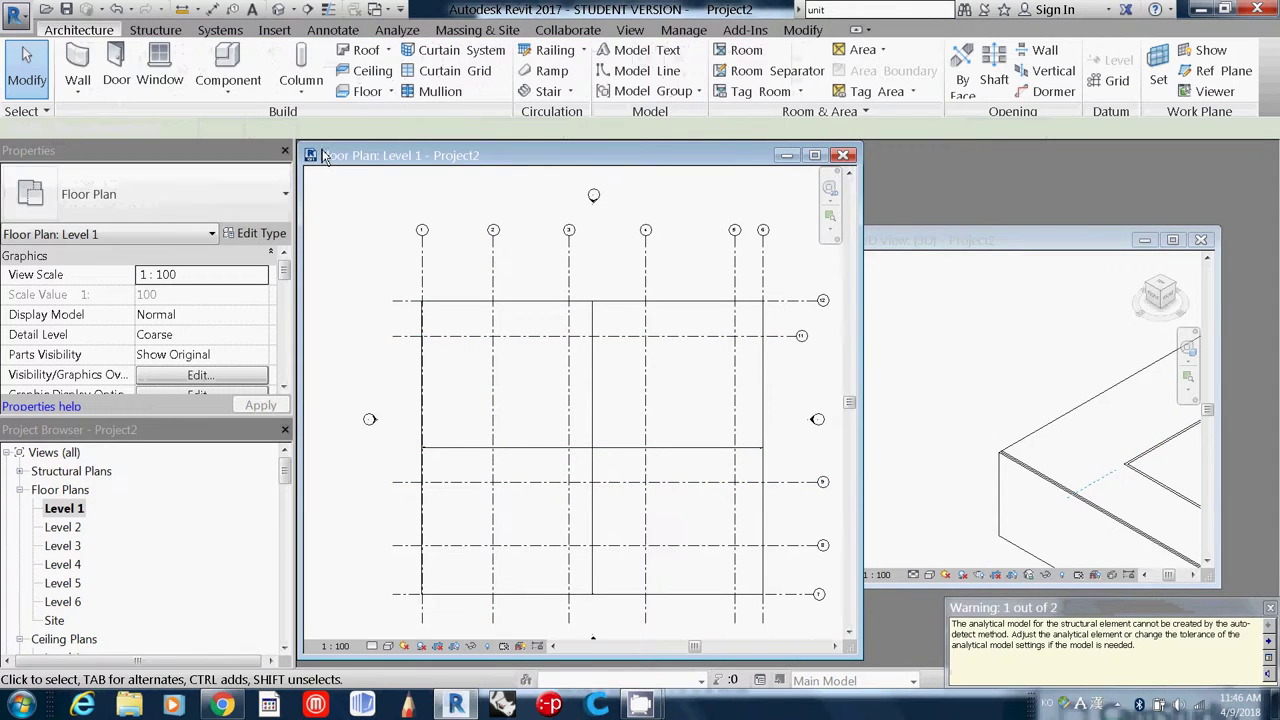
# Draw Generic 200mm walls from grid 2/11 to 5/11, 5/8, 2/8 and back to close the rectangle.
pyautogui.click(77, 91)
pyautogui.click(103, 117)
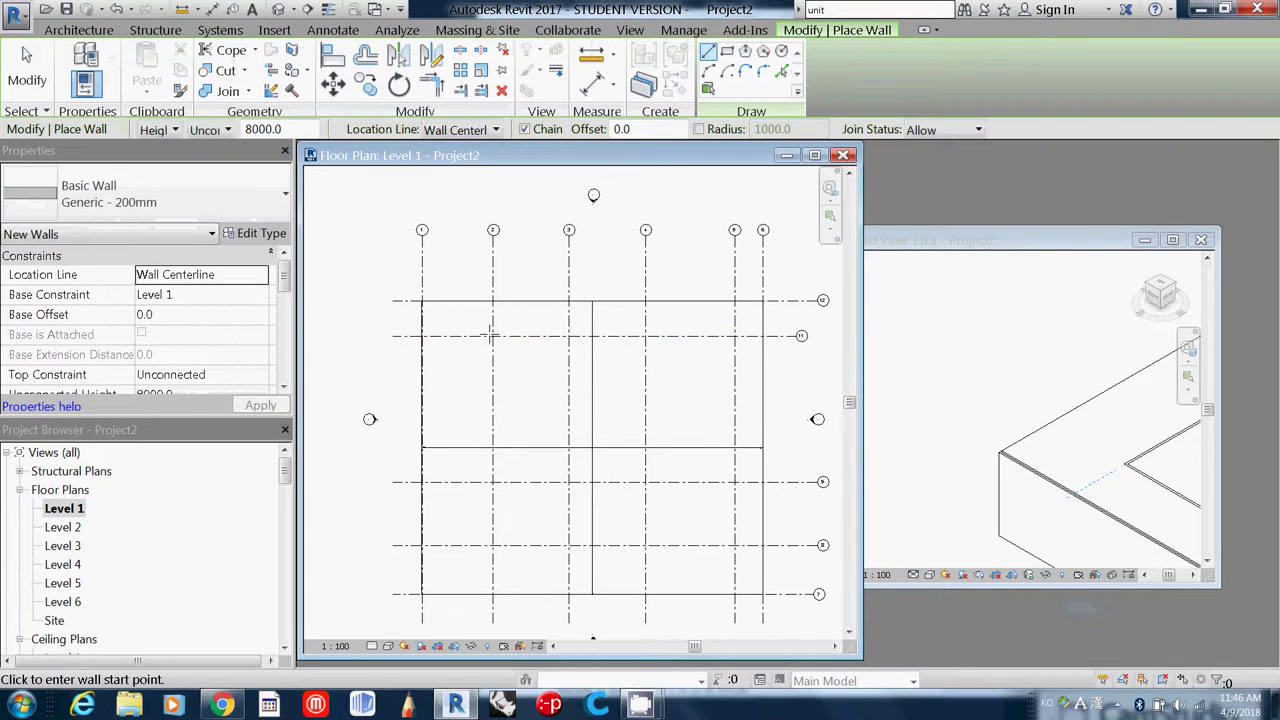
pyautogui.click(492, 335)
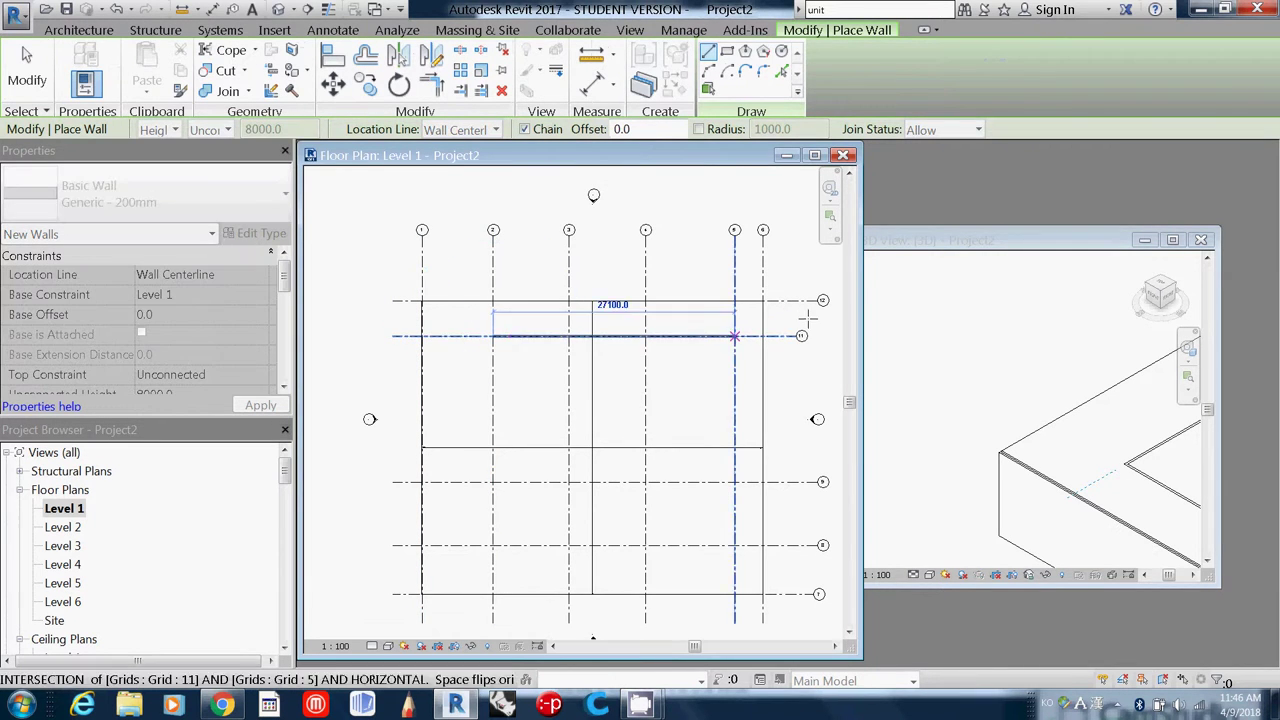
pyautogui.click(734, 335)
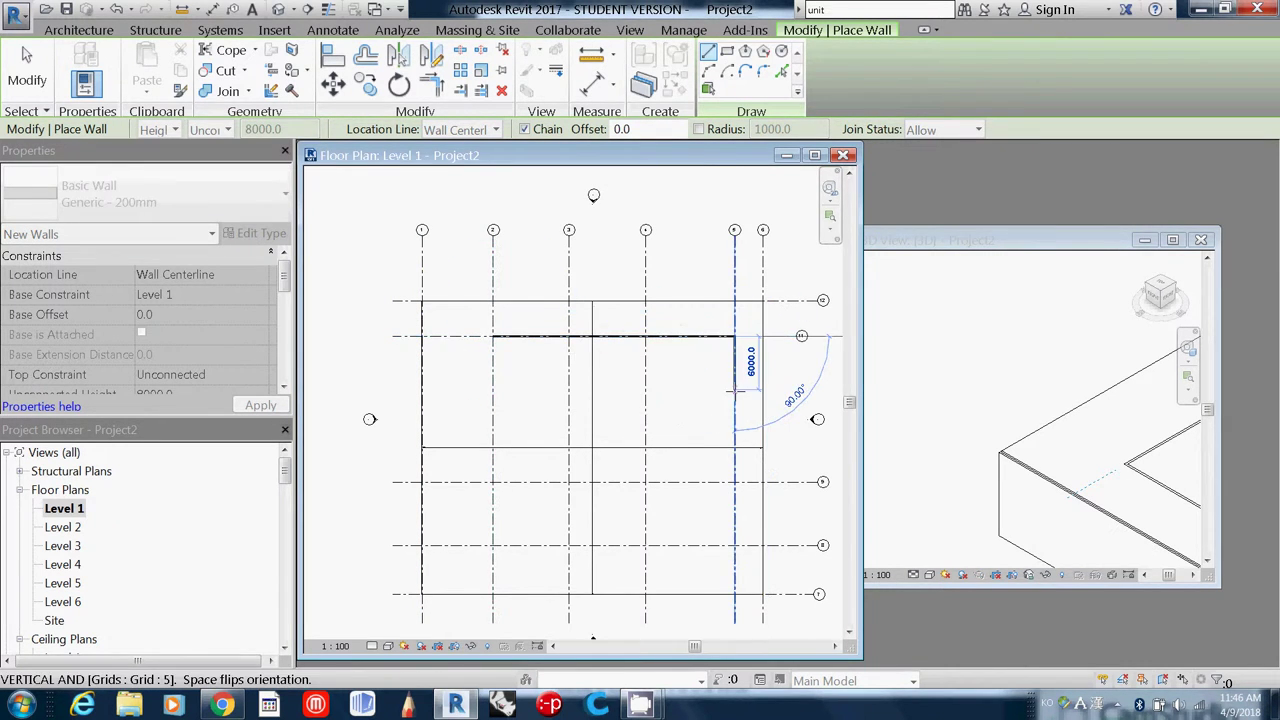
pyautogui.click(734, 545)
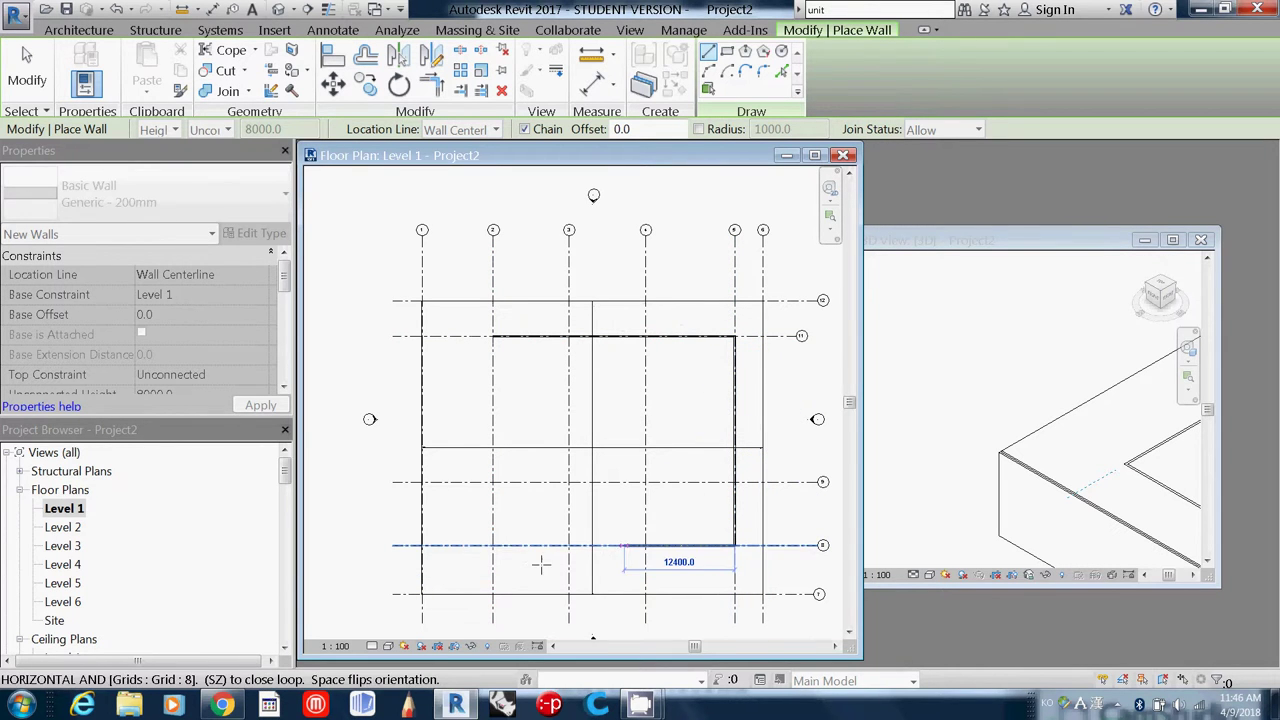
pyautogui.click(492, 545)
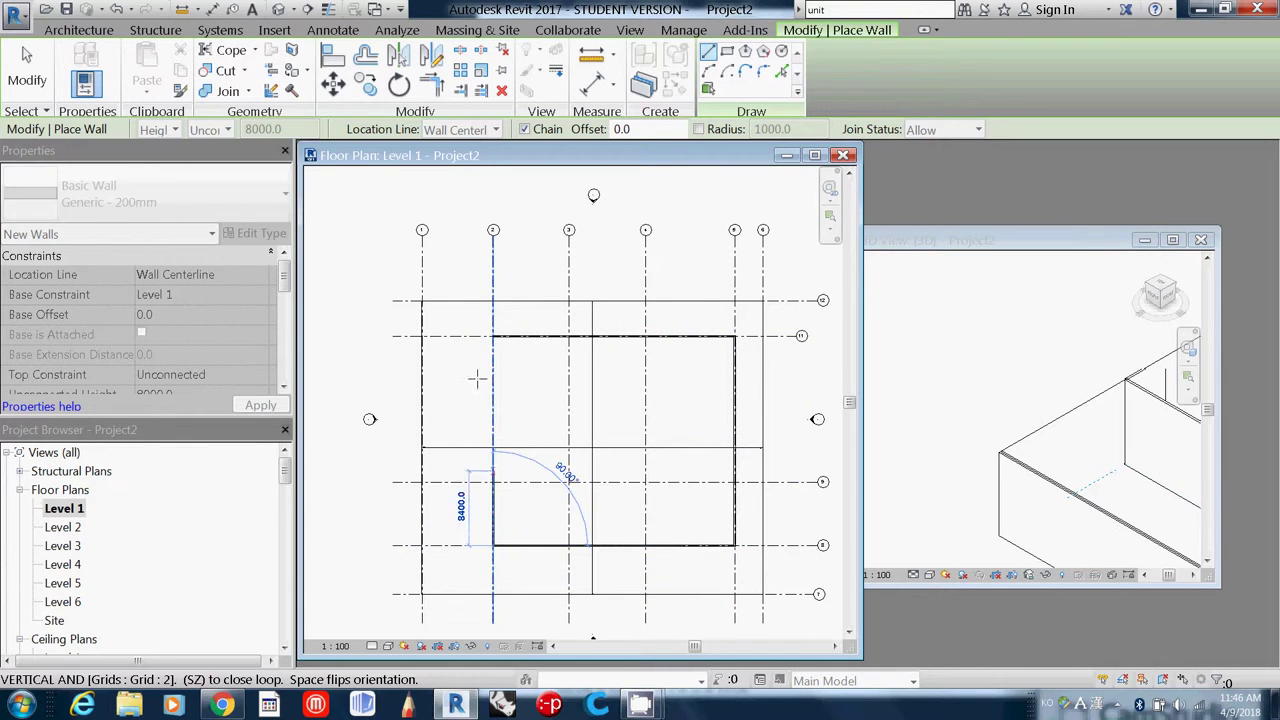
pyautogui.click(492, 336)
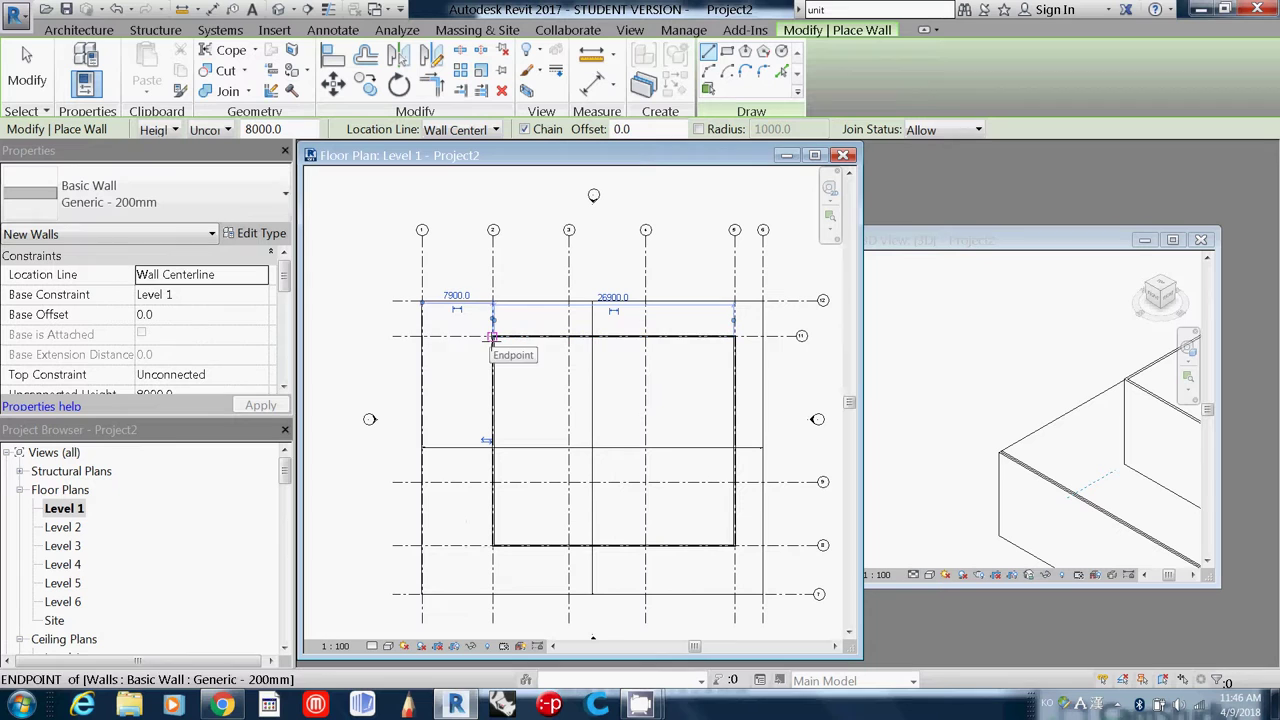
pyautogui.moveTo(284, 266); pyautogui.dragTo(285, 286)
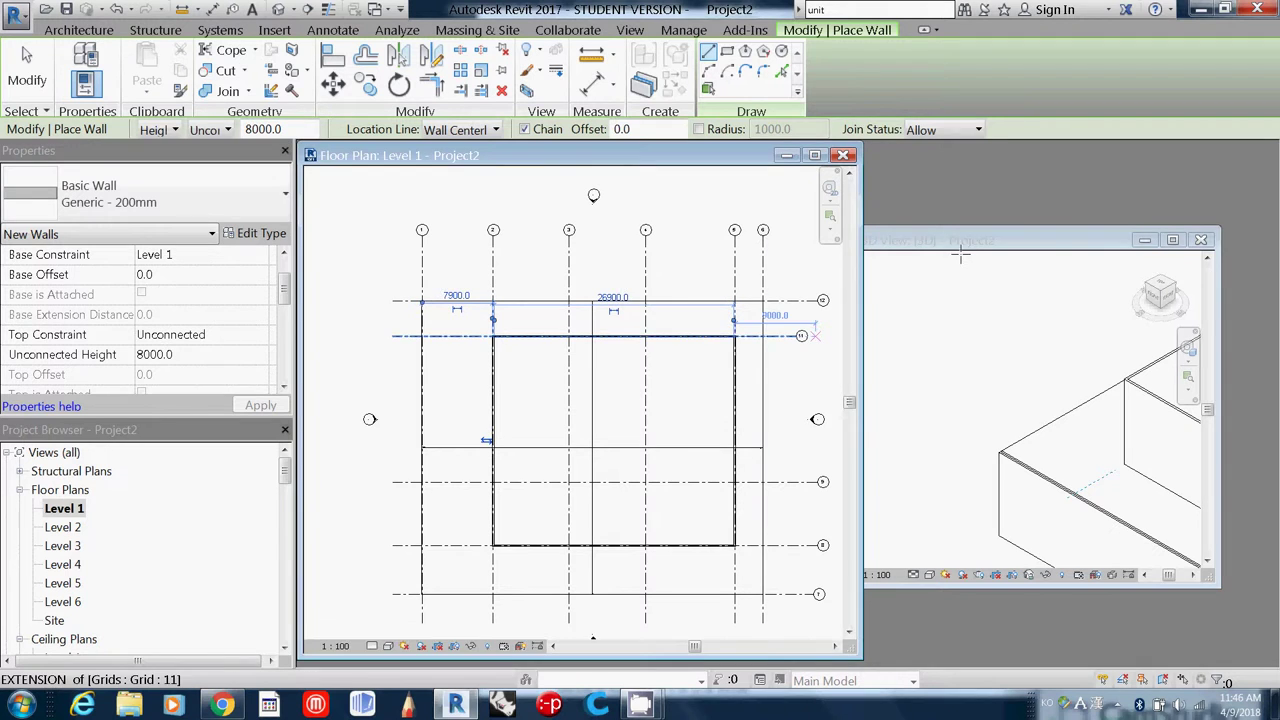
pyautogui.moveTo(968, 251); pyautogui.dragTo(986, 220)
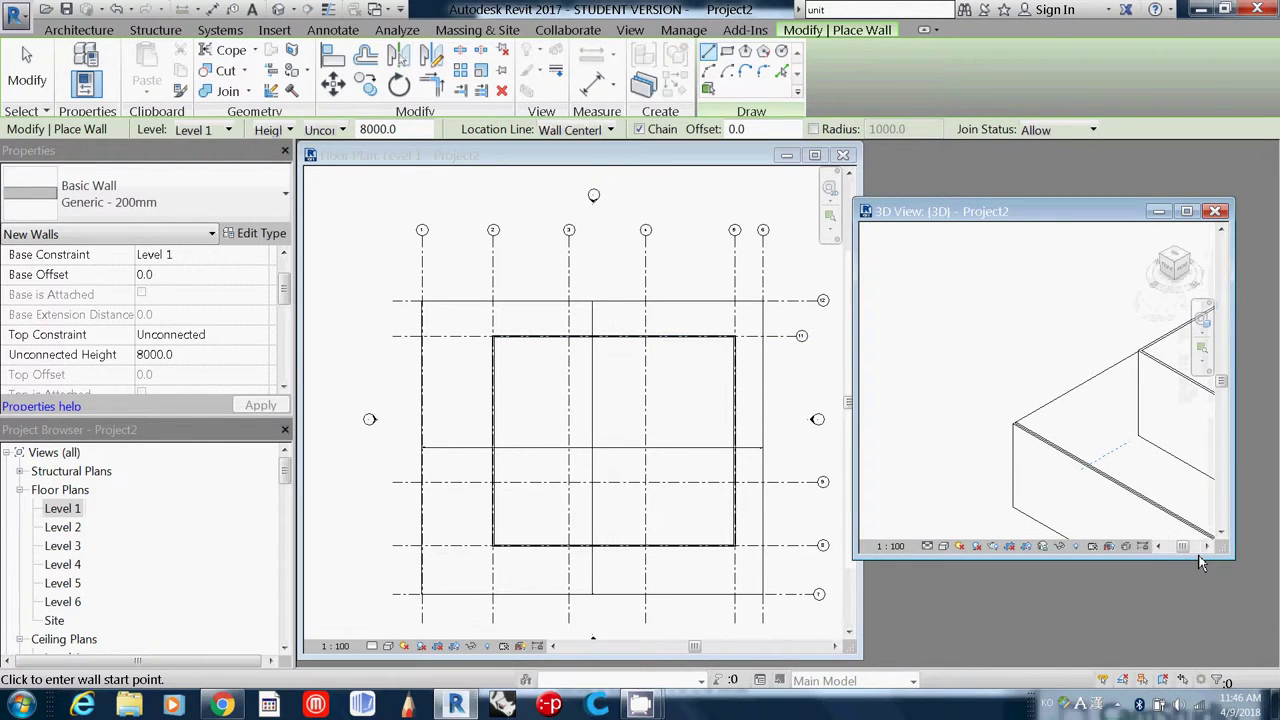
# Pan the 3D view and exit wall placement with the enclosure complete.
pyautogui.moveTo(1188, 557); pyautogui.dragTo(1190, 557)
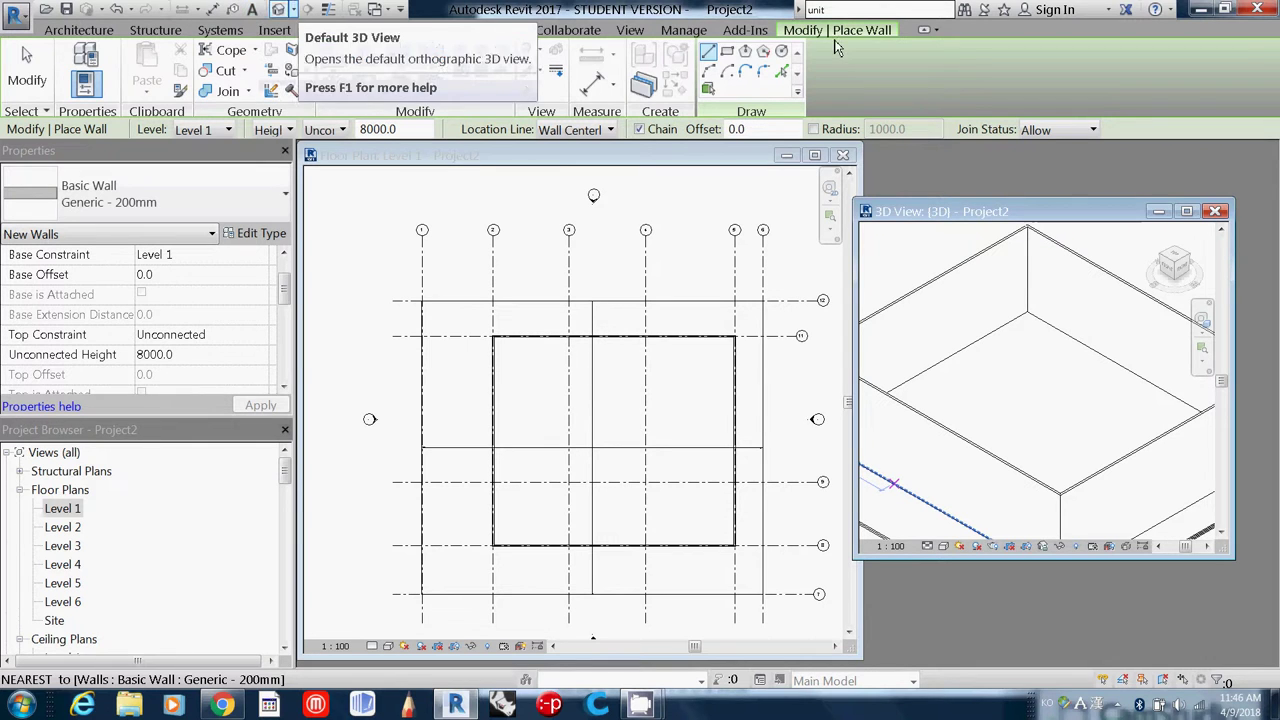
pyautogui.click(205, 356)
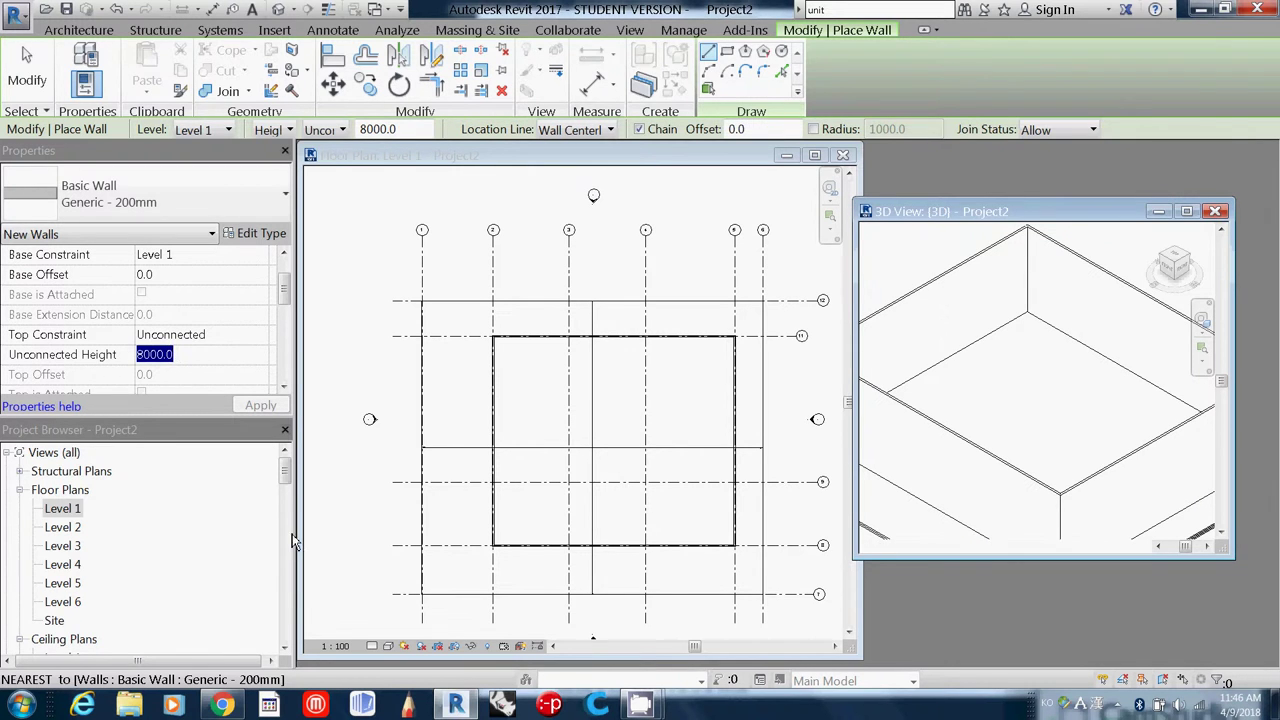
pyautogui.press('Escape')
pyautogui.press('Escape')
pyautogui.moveTo(285, 485); pyautogui.dragTo(285, 522)
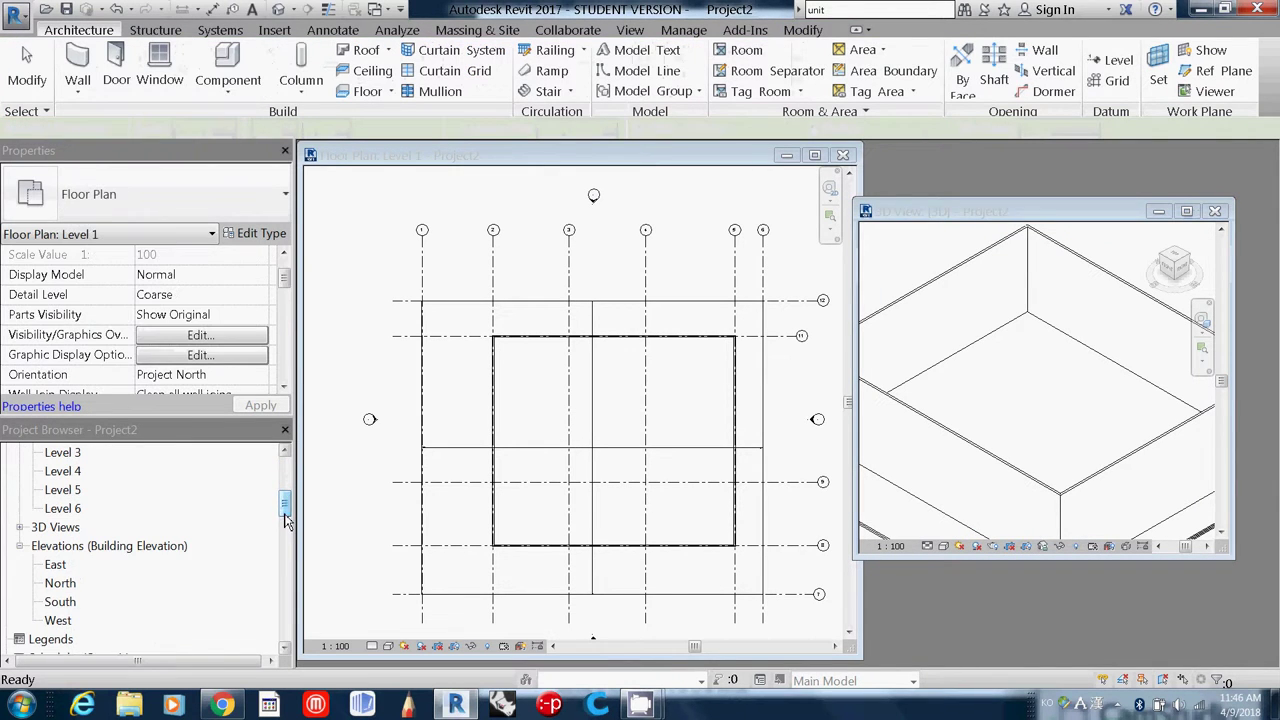
pyautogui.doubleClick(62, 566)
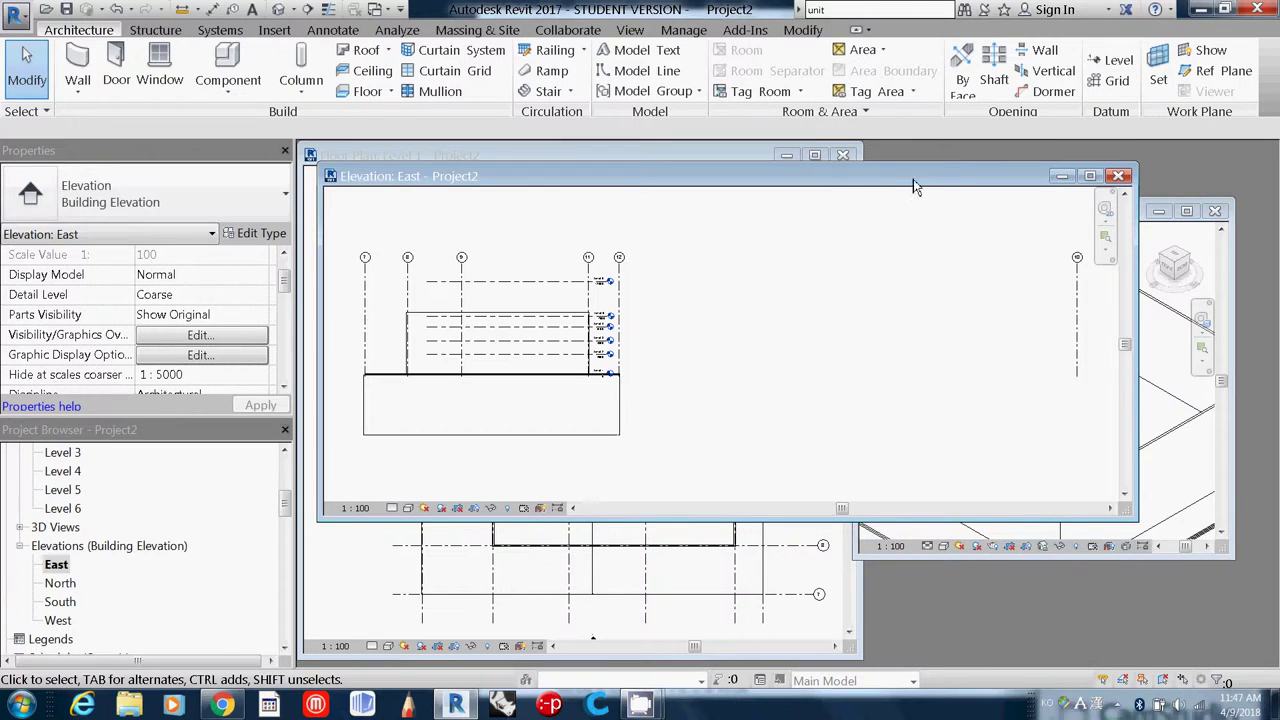
pyautogui.click(1119, 176)
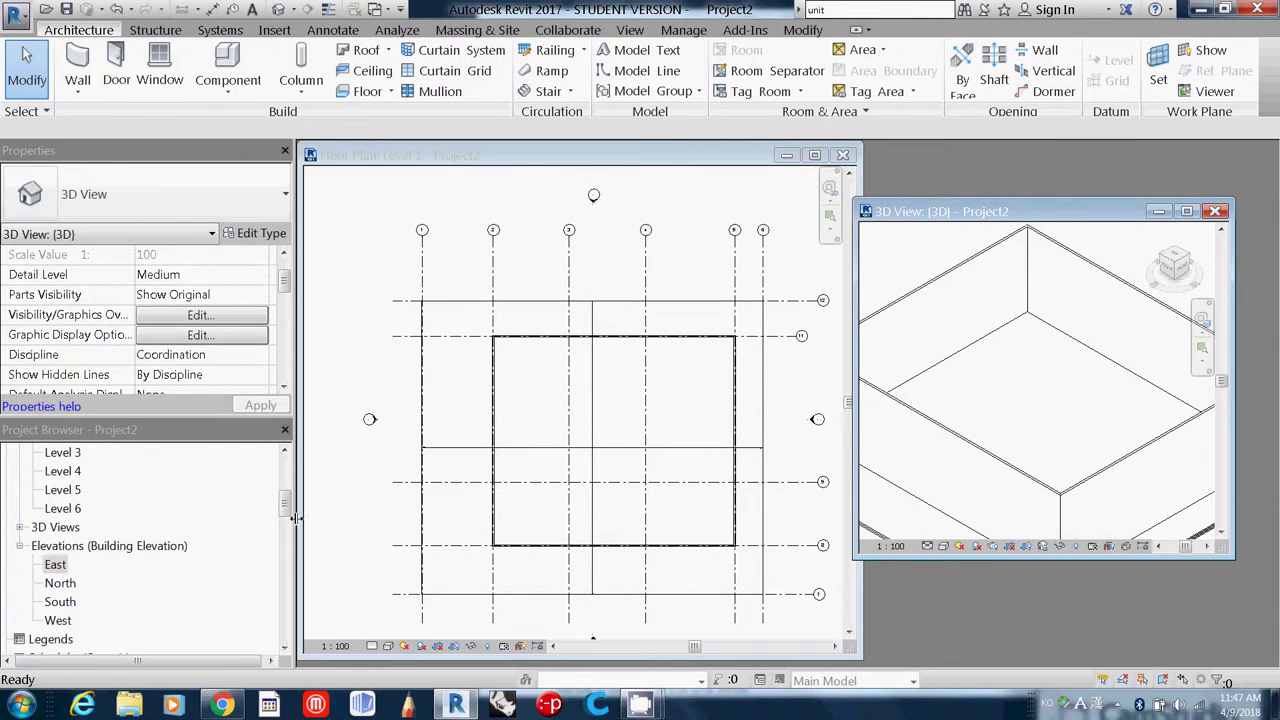
pyautogui.moveTo(291, 513); pyautogui.dragTo(287, 474)
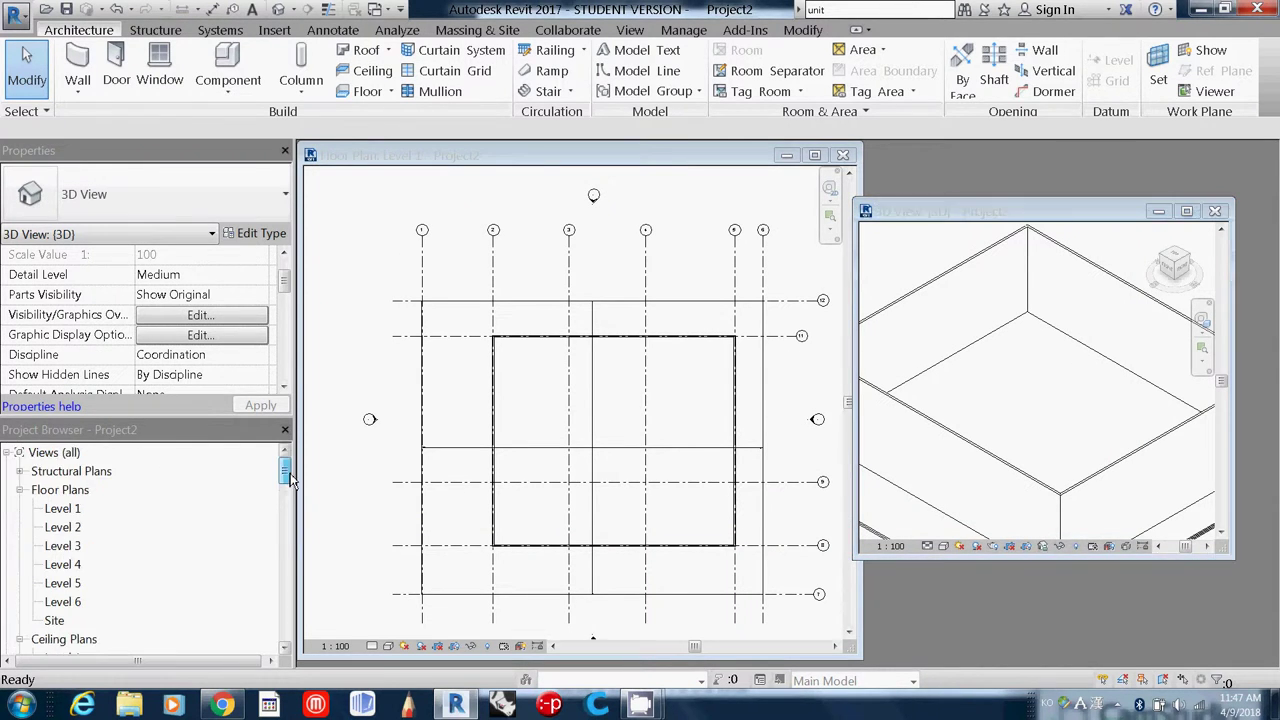
pyautogui.click(58, 510)
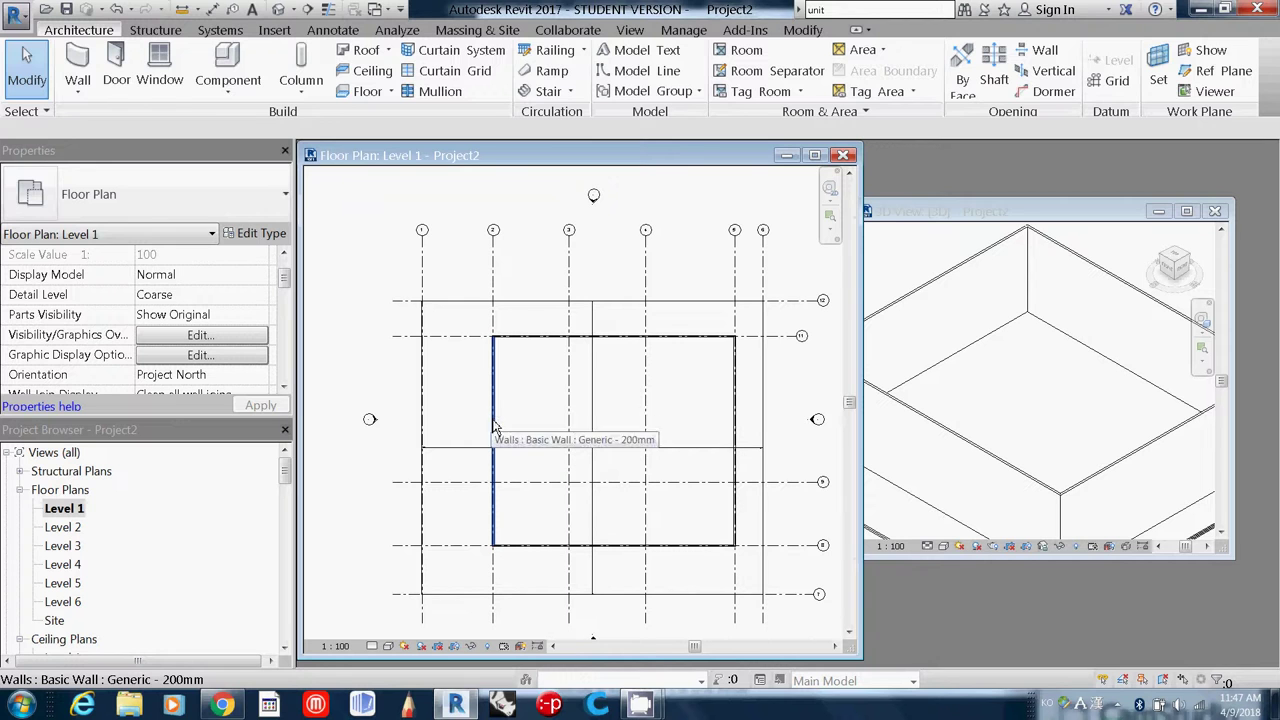
# Select the left wall on grid 2, cancel the Go To View prompt, and view it in 3D.
pyautogui.doubleClick(493, 424)
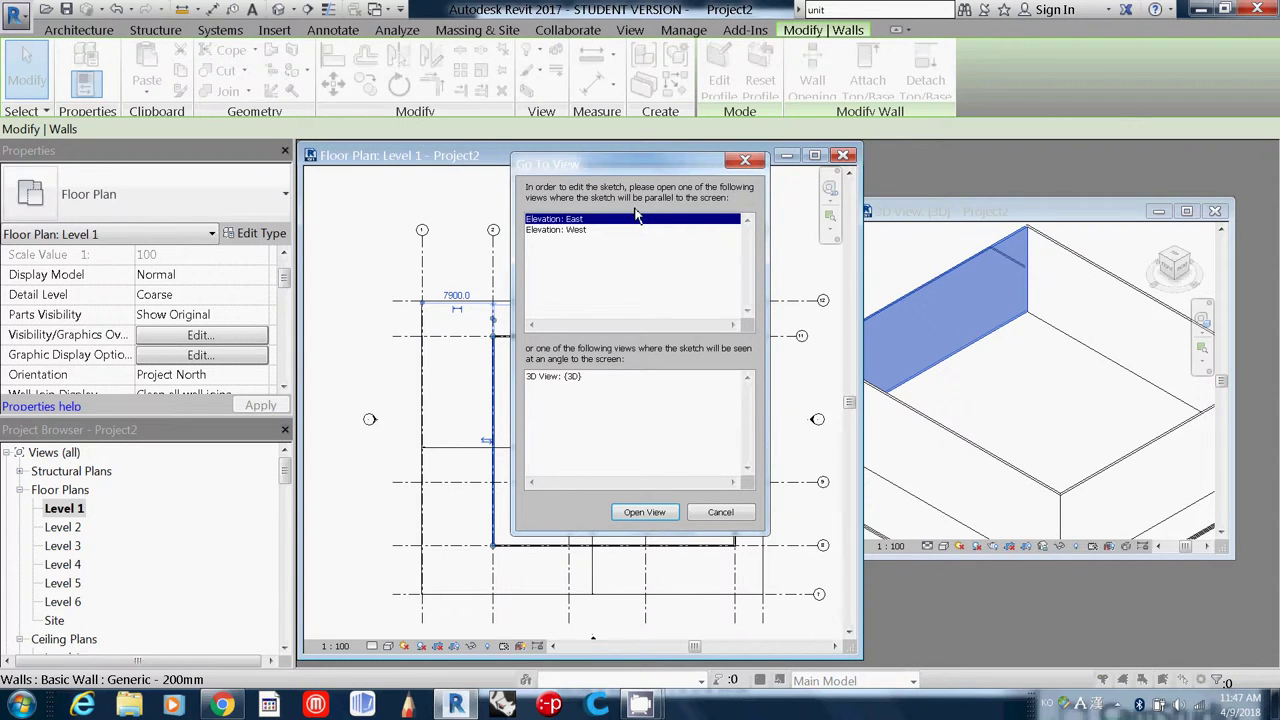
pyautogui.click(720, 512)
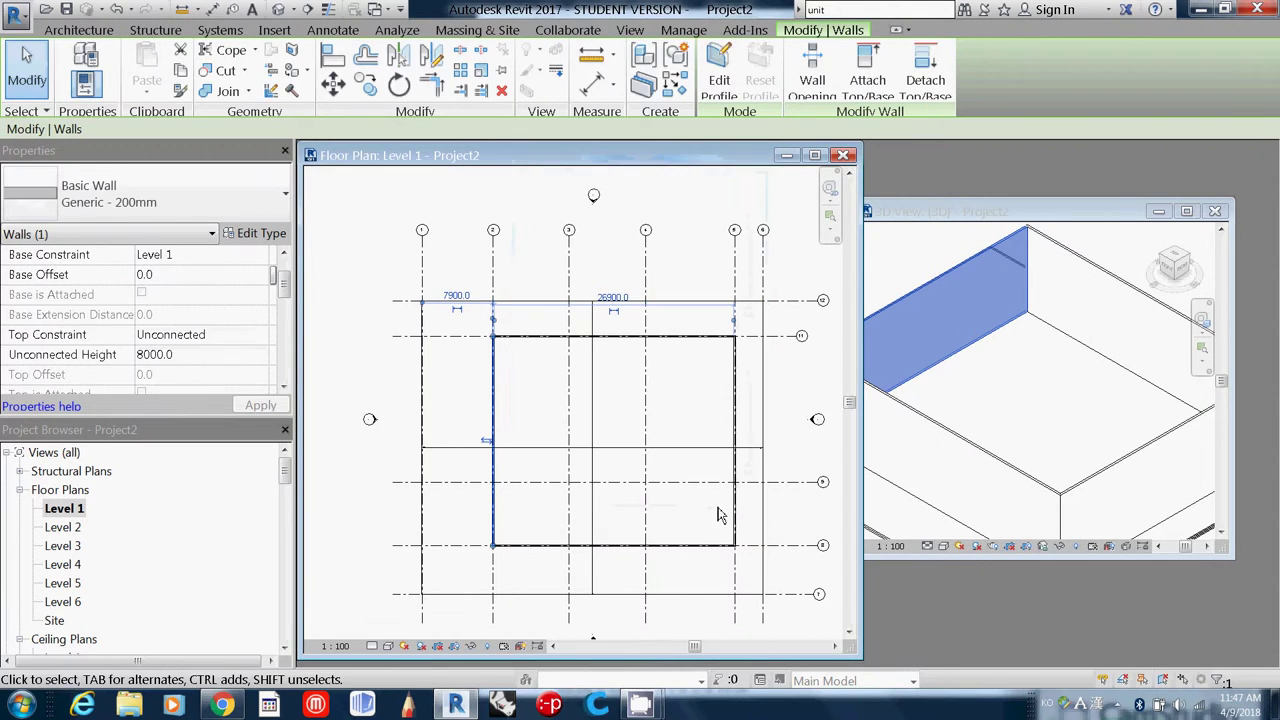
pyautogui.click(937, 340)
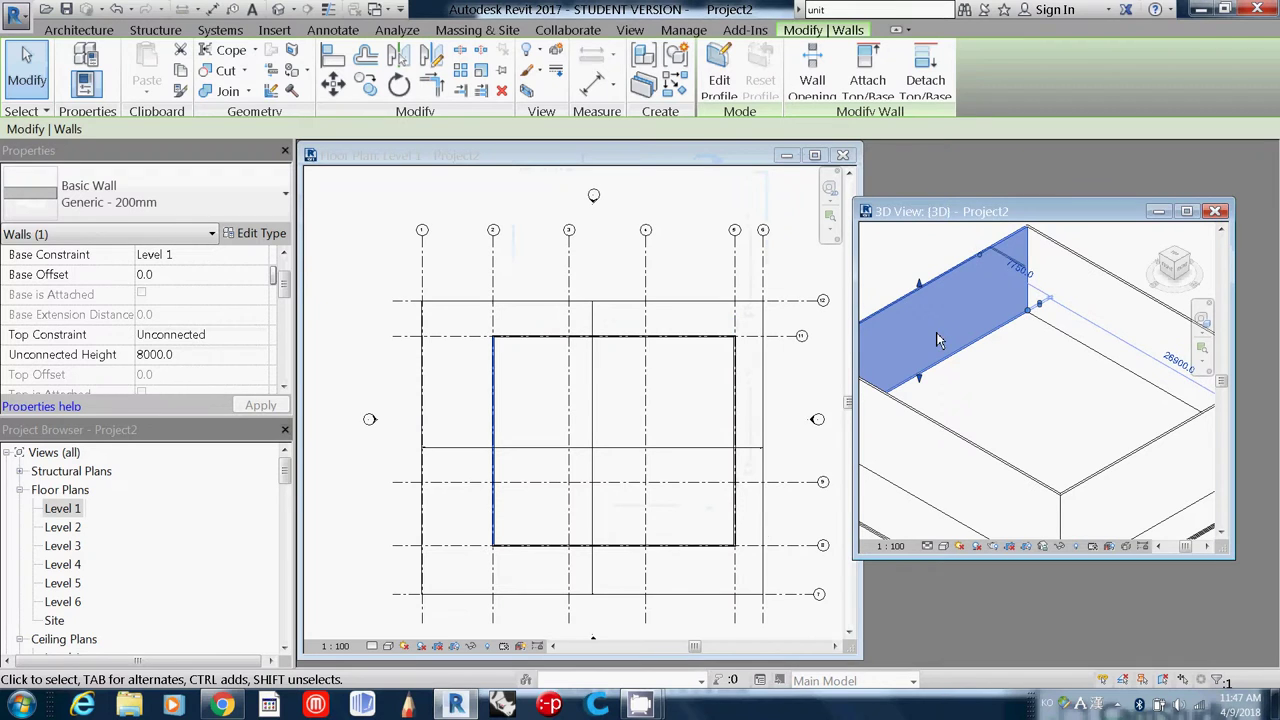
# Set the left wall's Unconnected Height to 2400 and apply it.
pyautogui.click(198, 362)
pyautogui.press('Return')
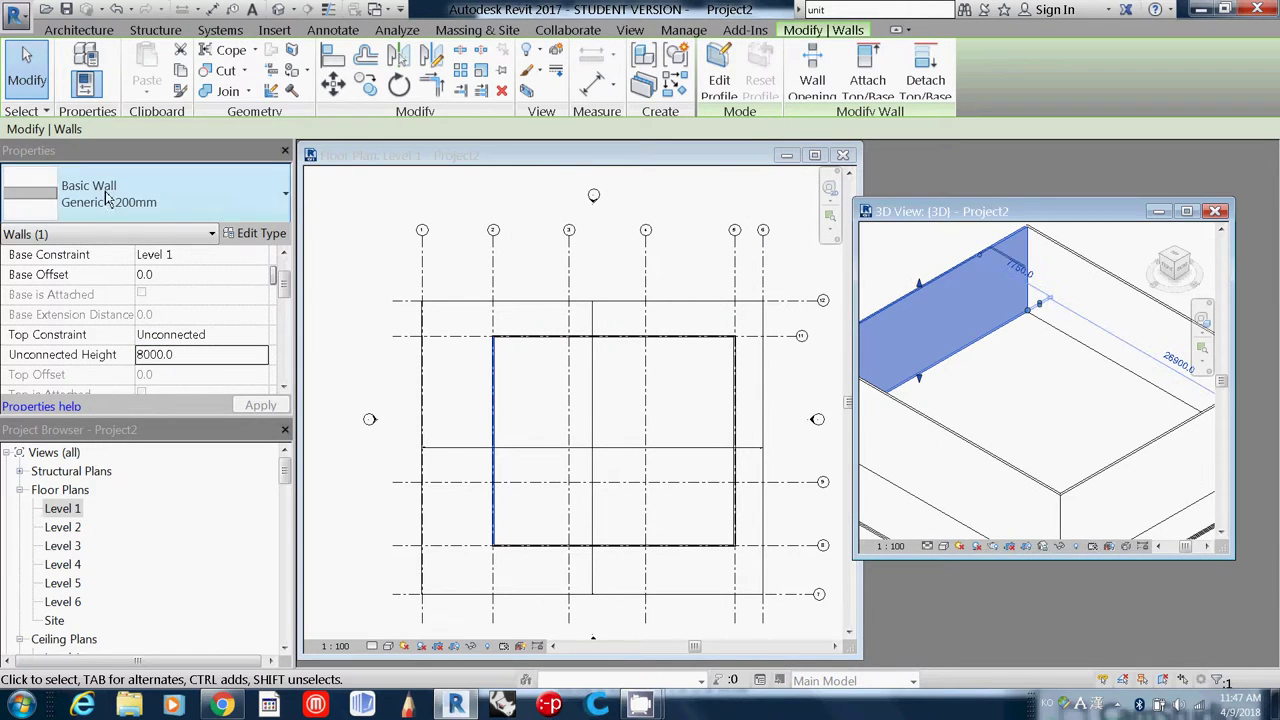
pyautogui.click(206, 366)
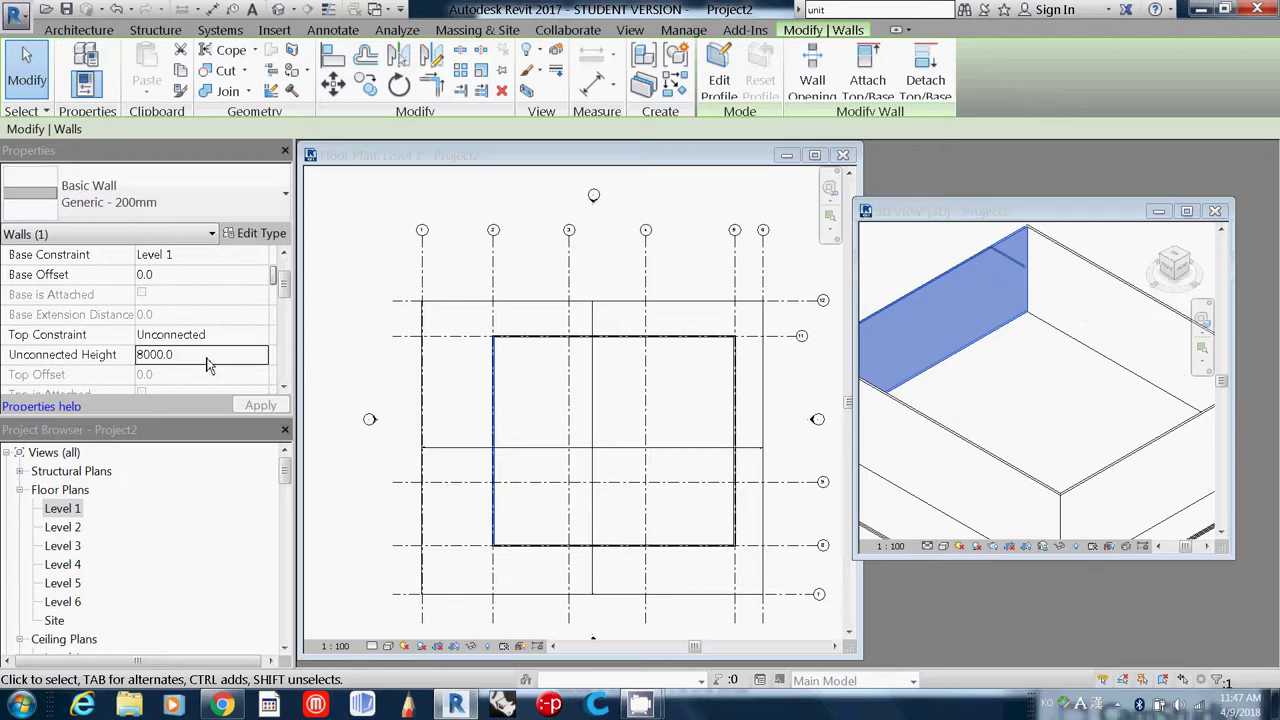
pyautogui.click(168, 366)
pyautogui.moveTo(181, 359); pyautogui.dragTo(87, 343)
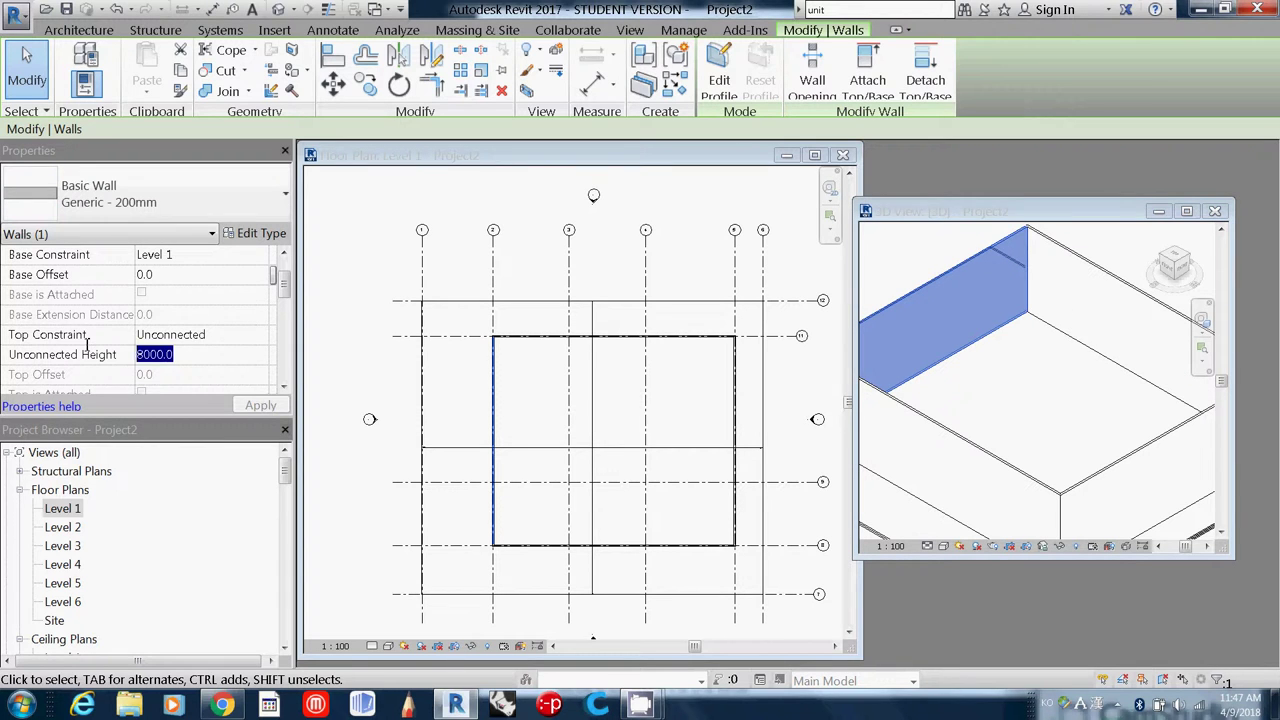
pyautogui.write('2400')
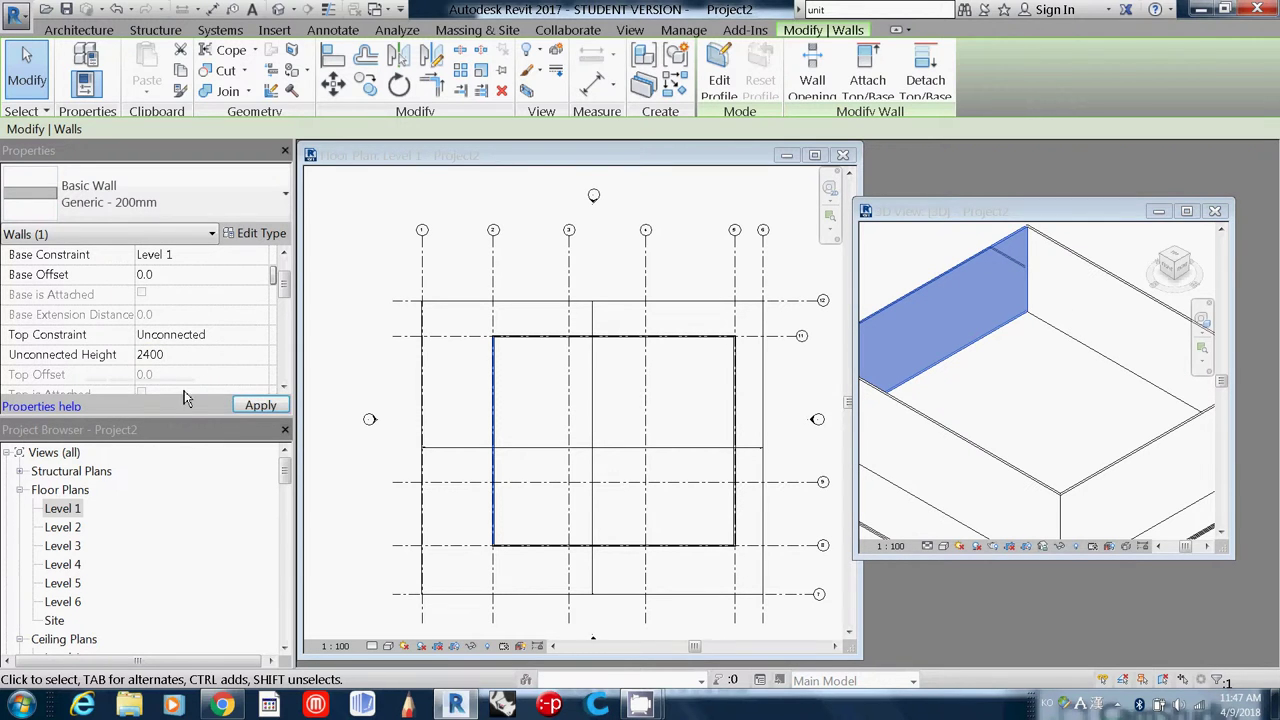
pyautogui.click(252, 407)
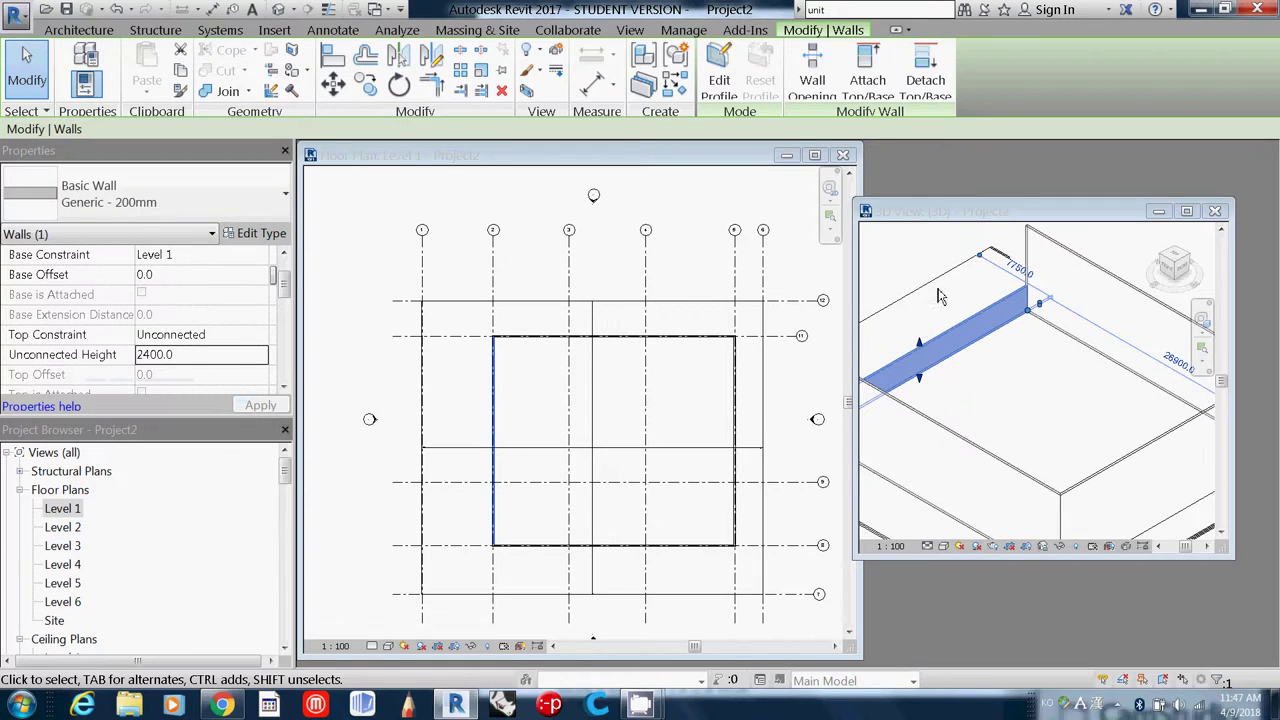
# Select the back wall in the 3D view to confirm it remains 8000 high.
pyautogui.click(938, 296)
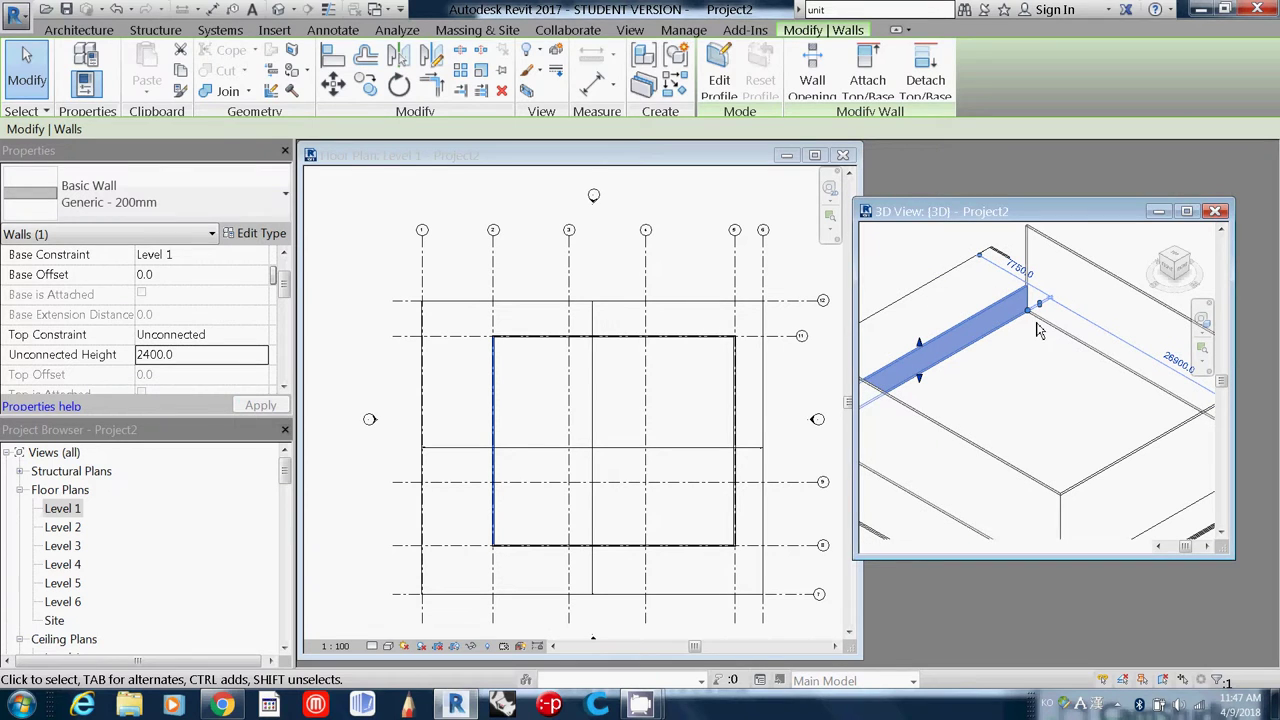
pyautogui.click(1093, 276)
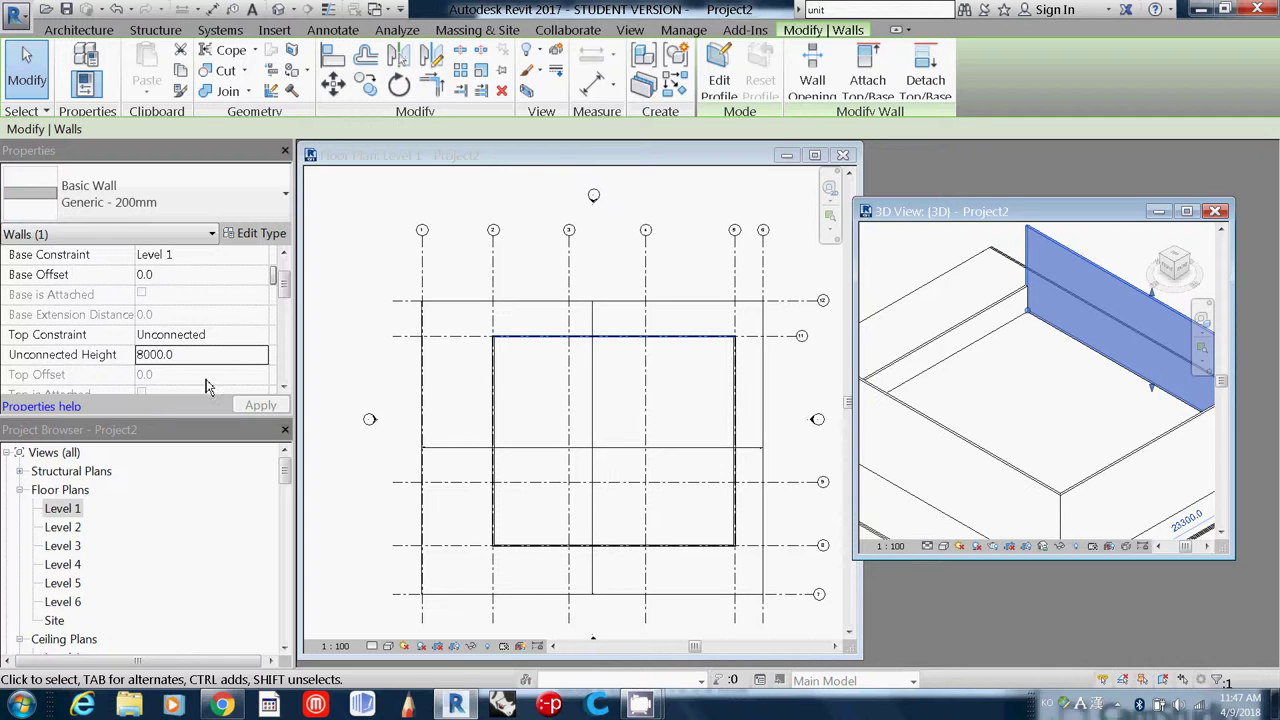
pyautogui.click(262, 404)
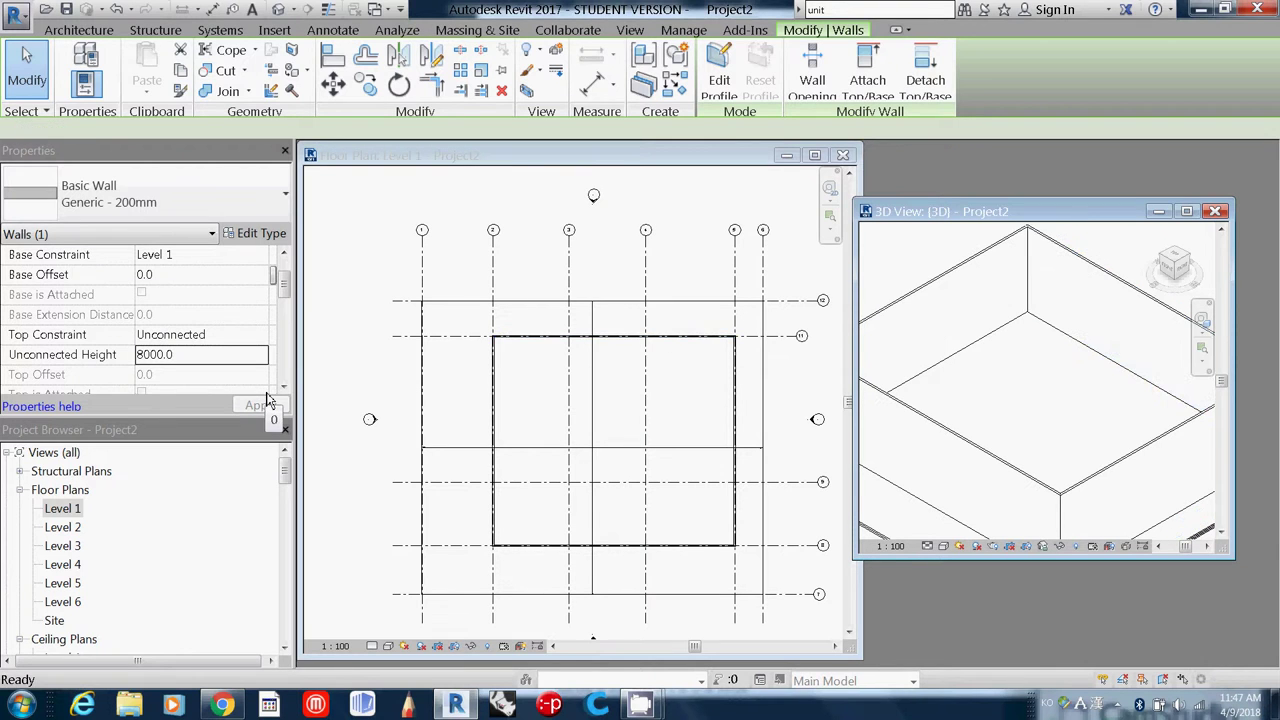
# Clear the selection, maximize the Revit window, and start the Wall command.
pyautogui.press('Escape')
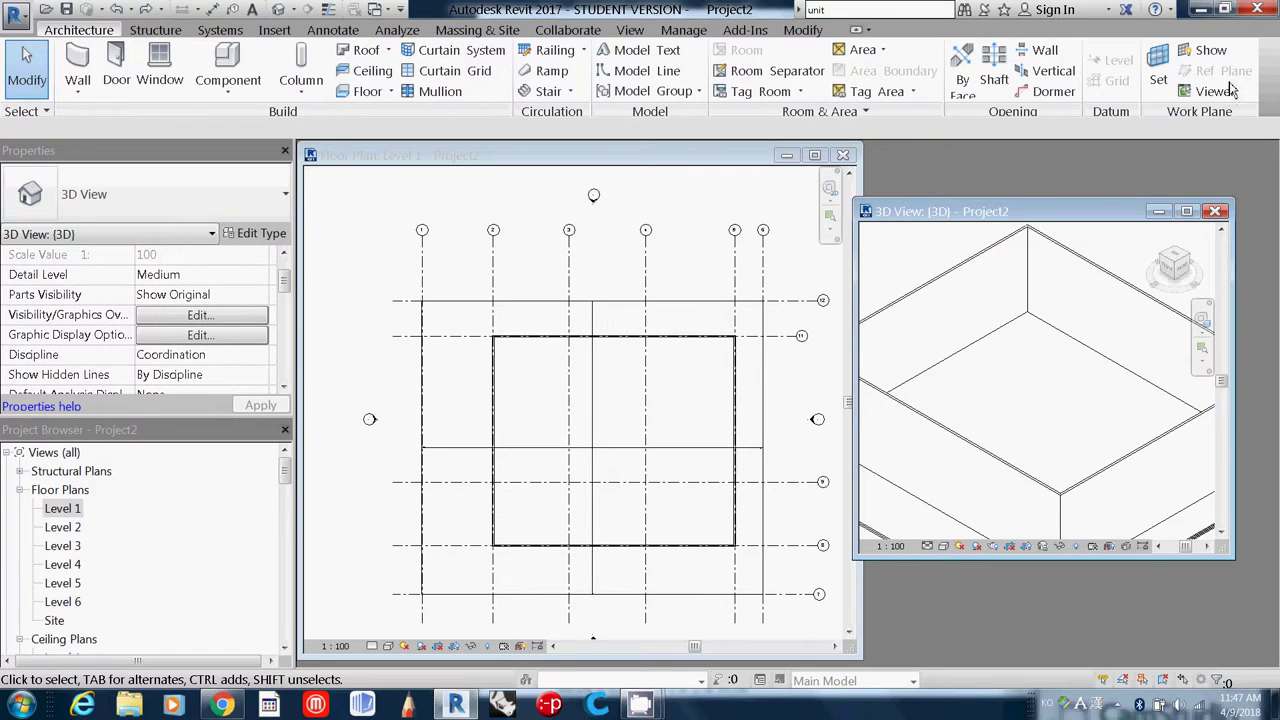
pyautogui.click(1225, 9)
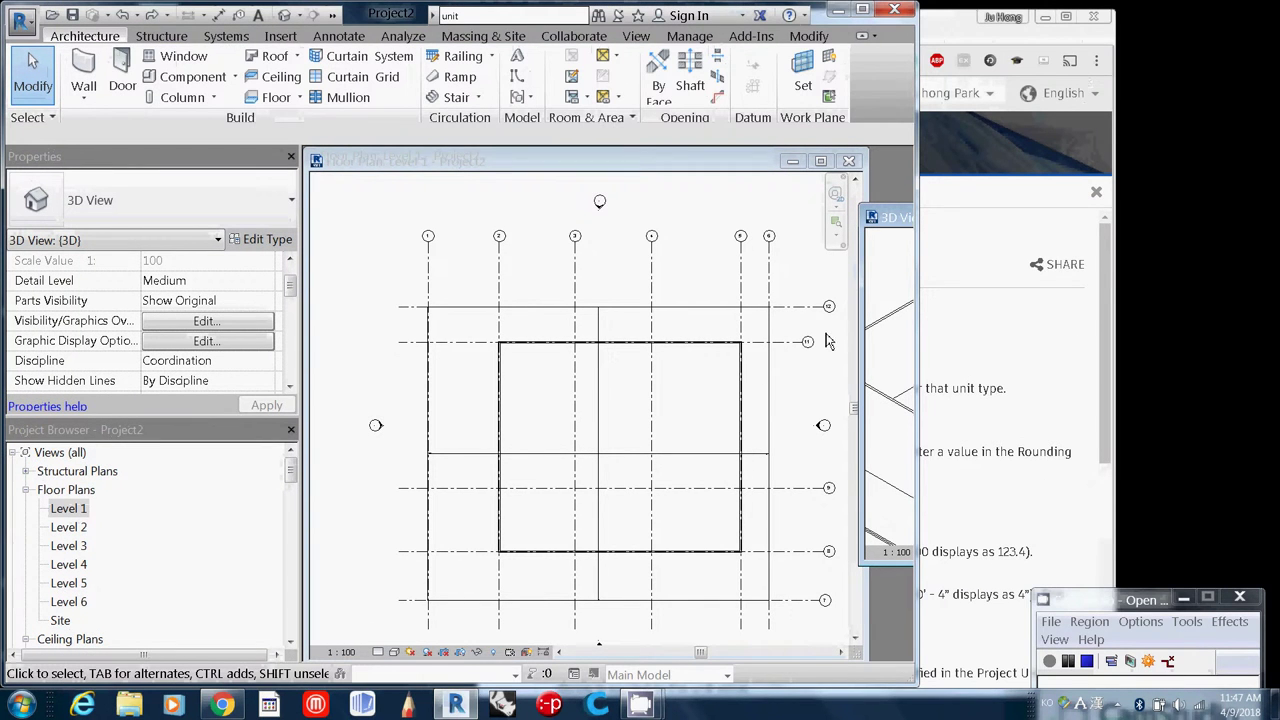
pyautogui.click(862, 9)
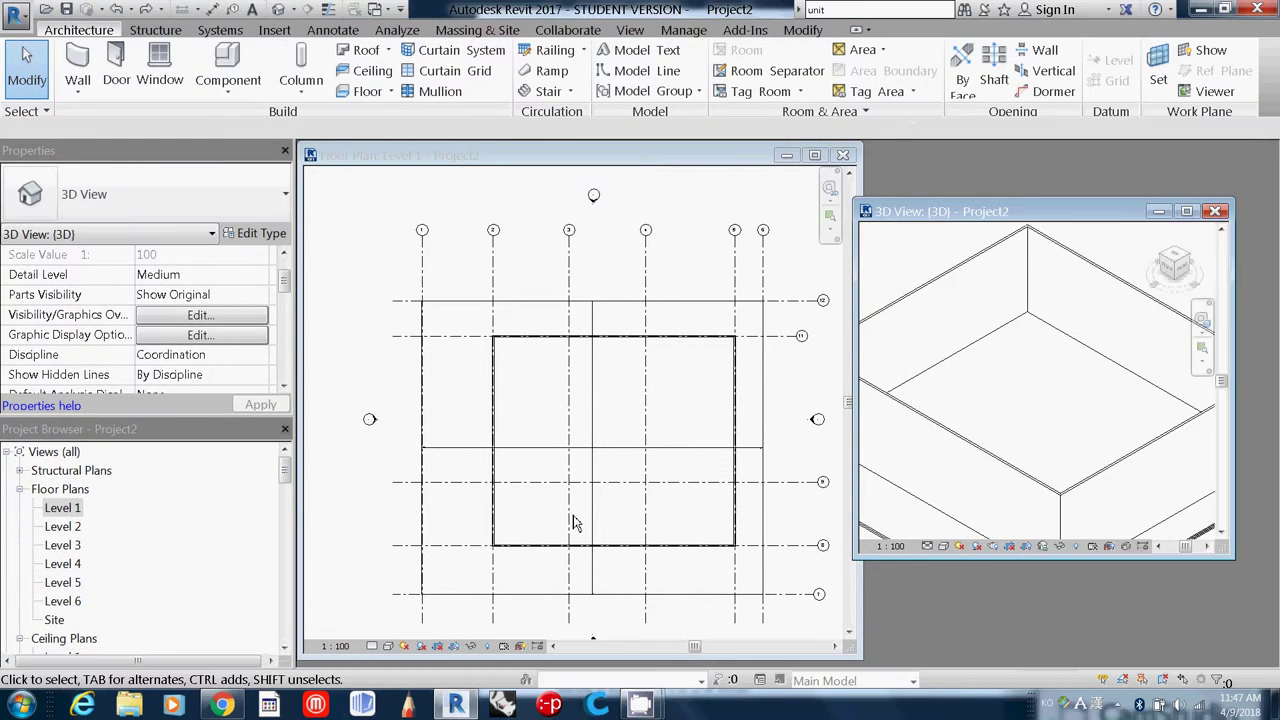
pyautogui.click(77, 65)
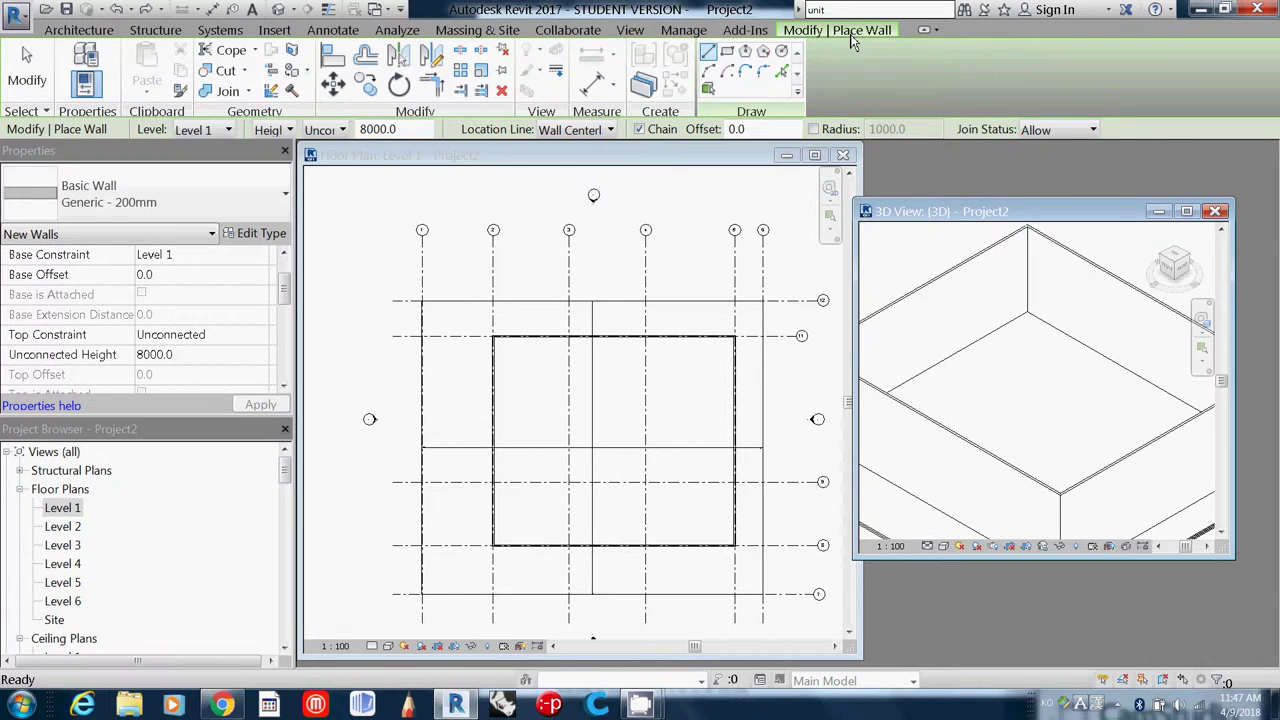
# Try the Rectangle and Line draw tools and cancel a trial wall at a grid intersection.
pyautogui.click(725, 54)
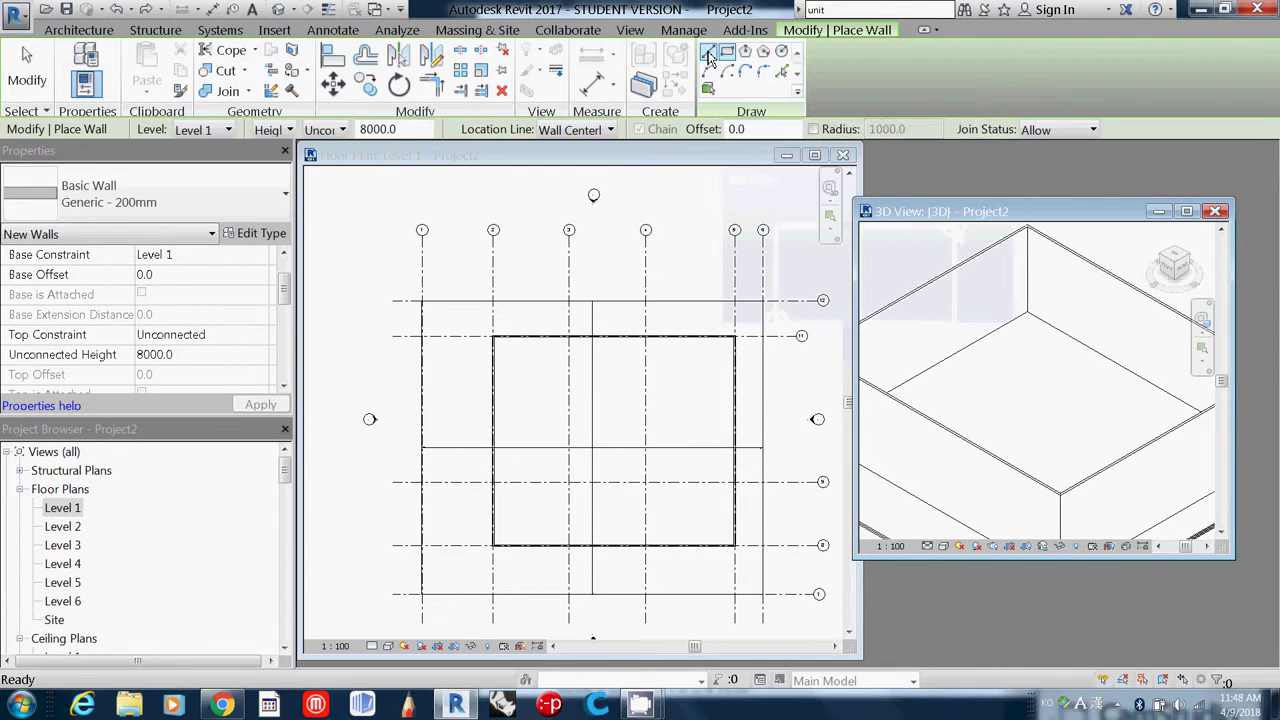
pyautogui.click(712, 55)
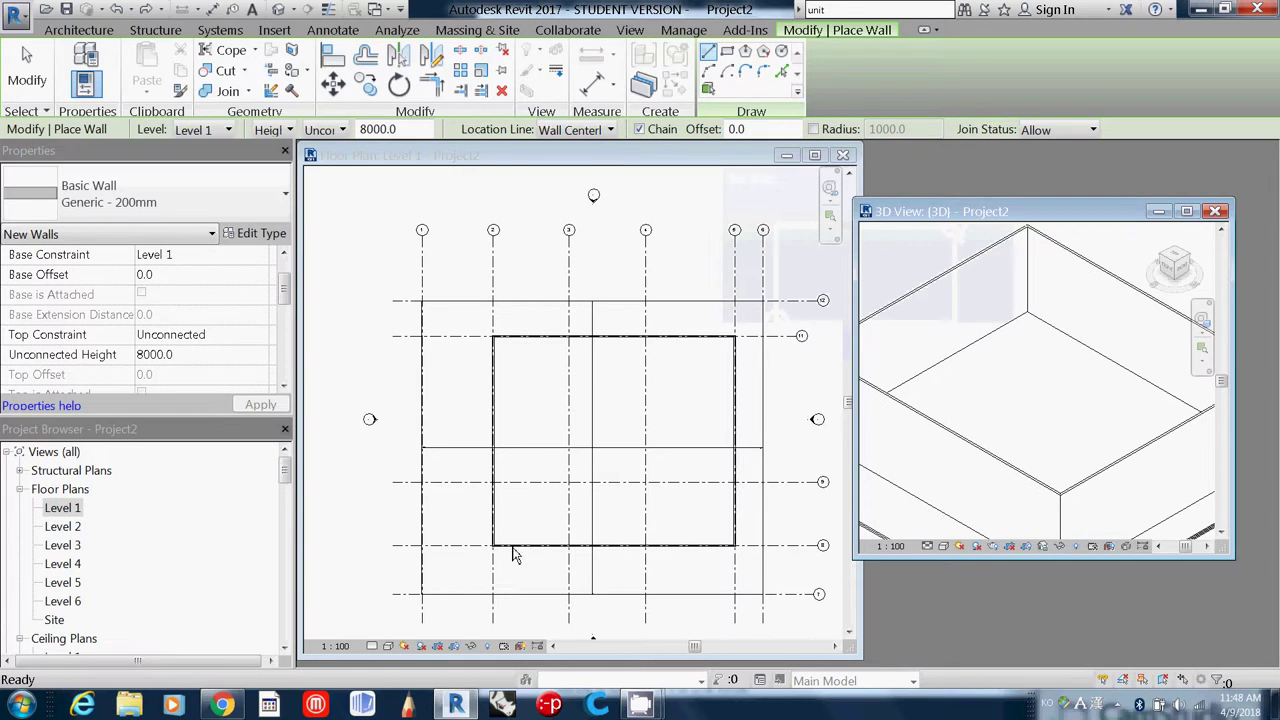
pyautogui.click(497, 482)
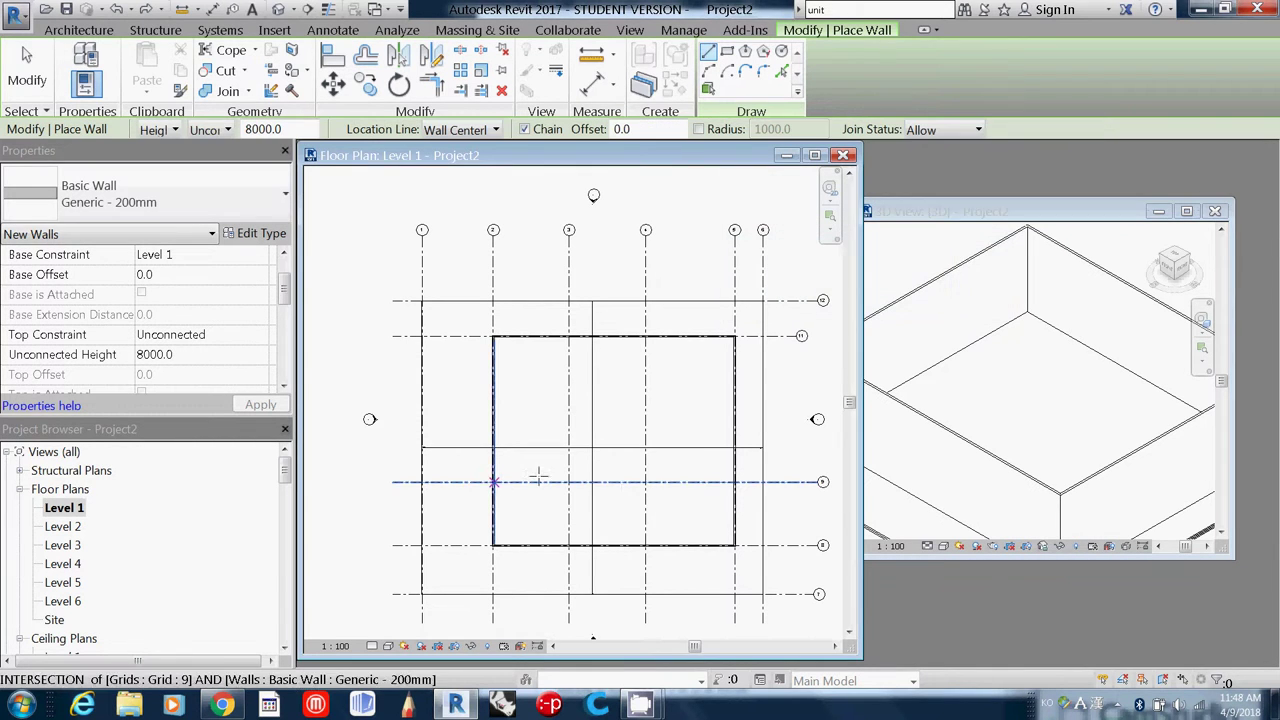
pyautogui.click(736, 482)
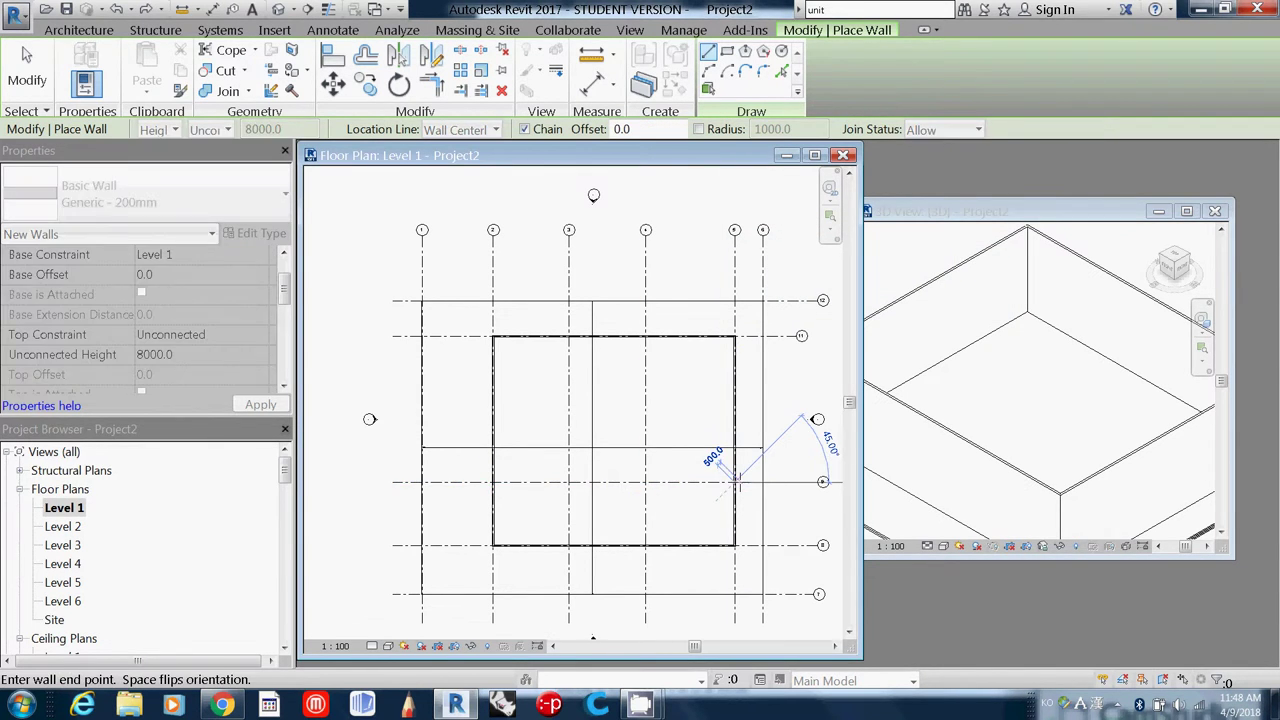
pyautogui.press('Escape')
# Choose Rectangle drawing with walls extending upward to a 4000 mm unconnected height.
pyautogui.click(727, 51)
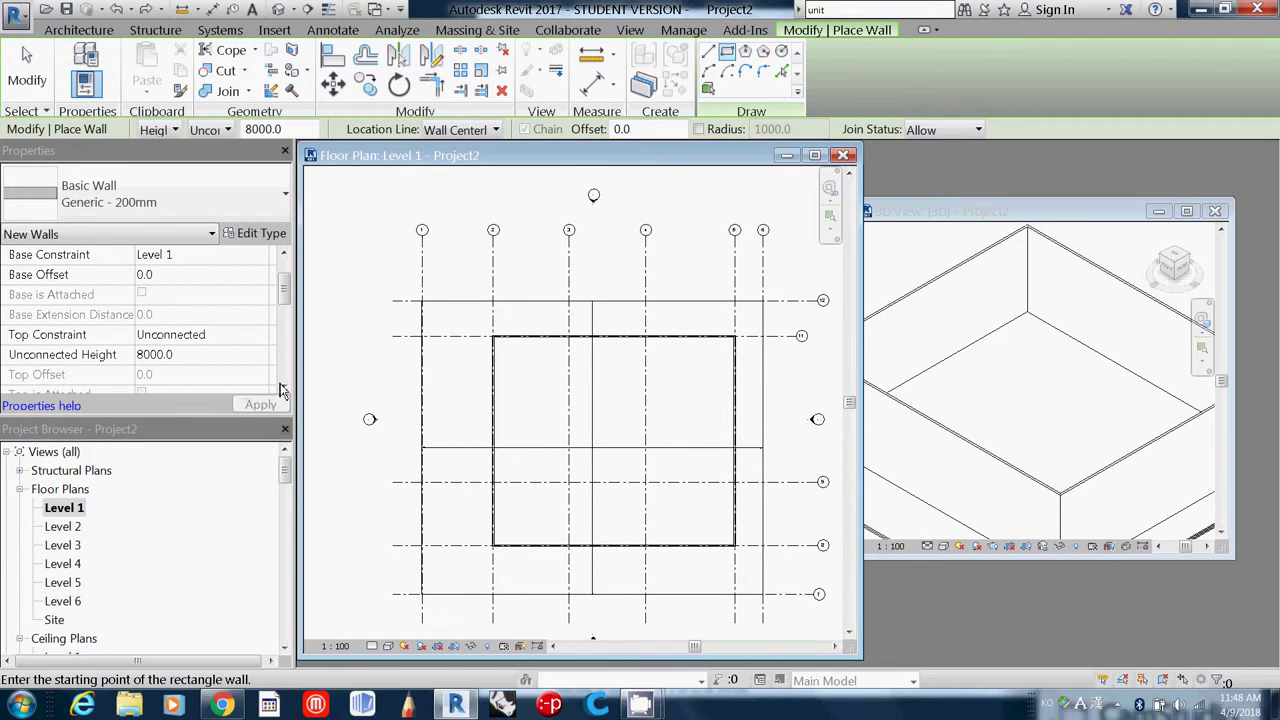
pyautogui.click(175, 130)
pyautogui.click(236, 137)
pyautogui.moveTo(286, 129); pyautogui.dragTo(222, 130)
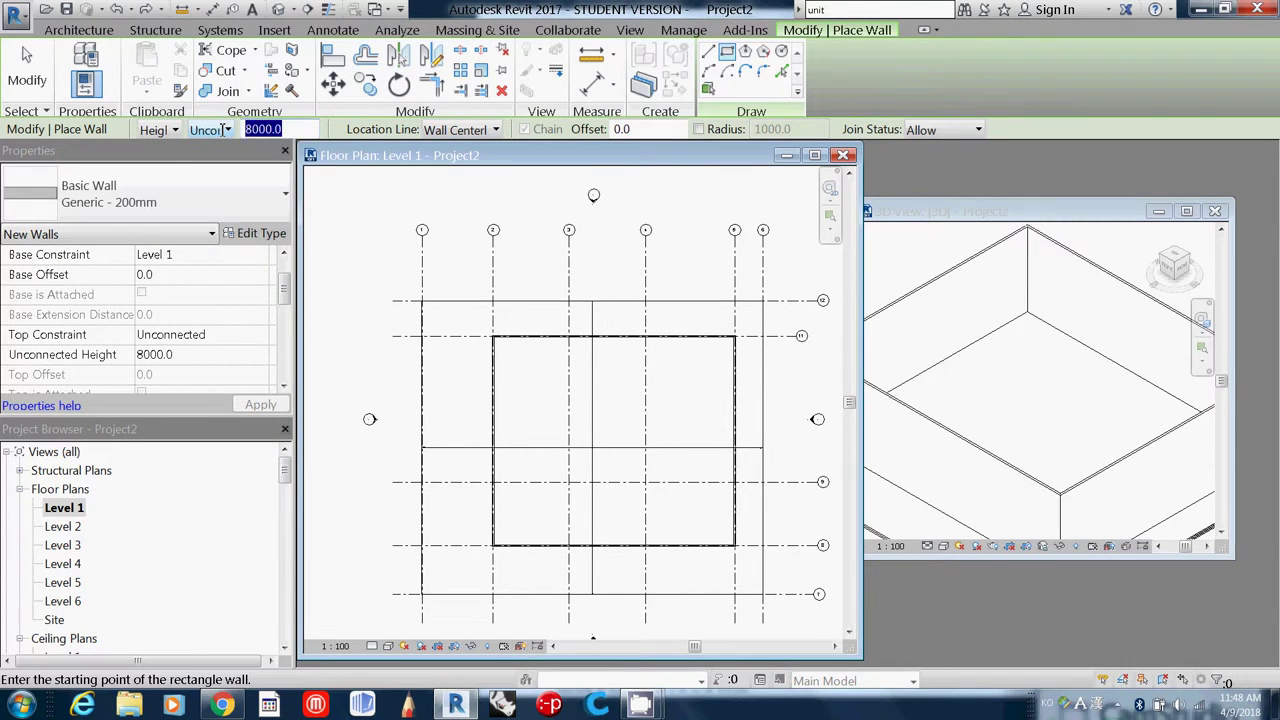
pyautogui.write('4')
# Switch to Line drawing and run a partition from the left wall along grid 9, then up grid 3.
pyautogui.click(493, 448)
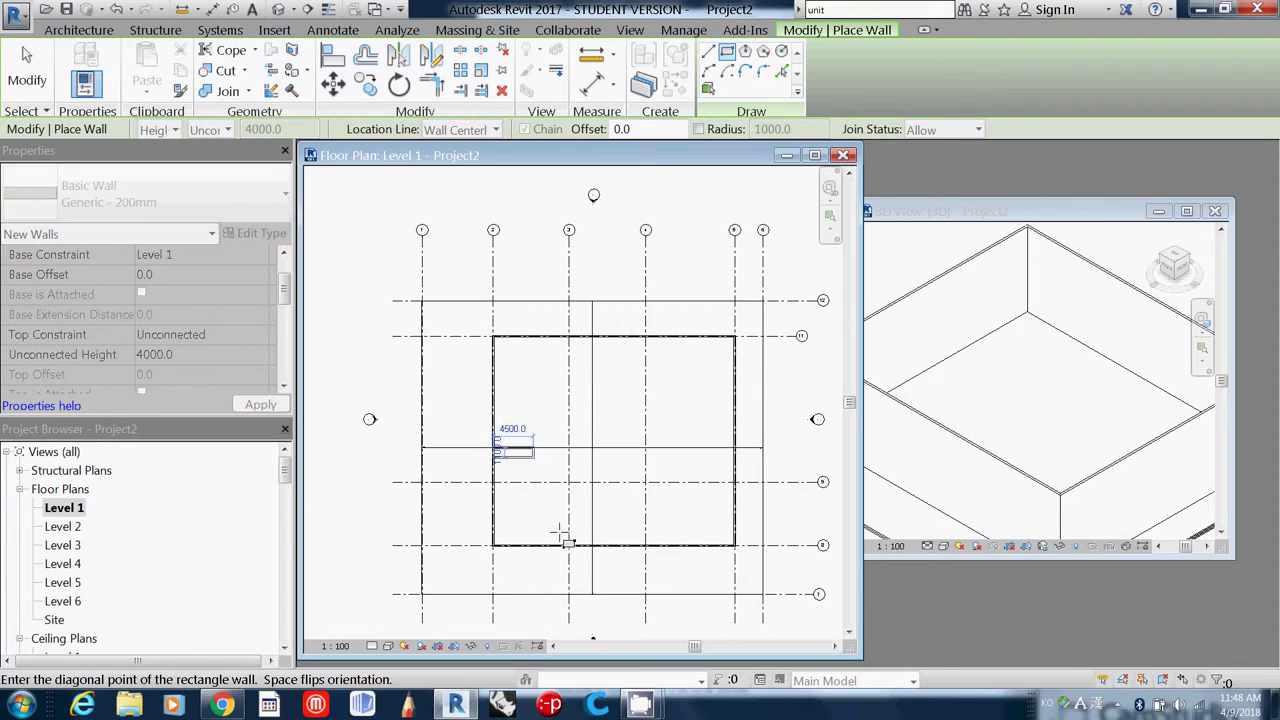
pyautogui.press('Escape')
pyautogui.press('Escape')
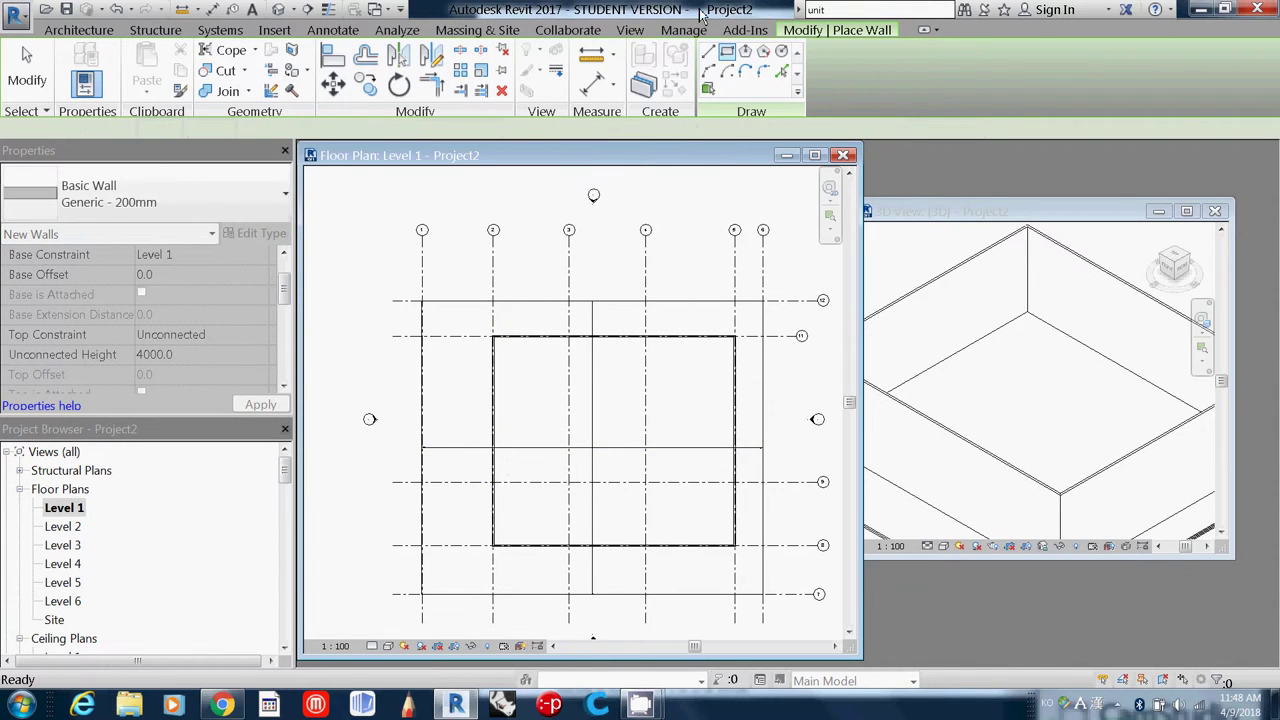
pyautogui.click(709, 52)
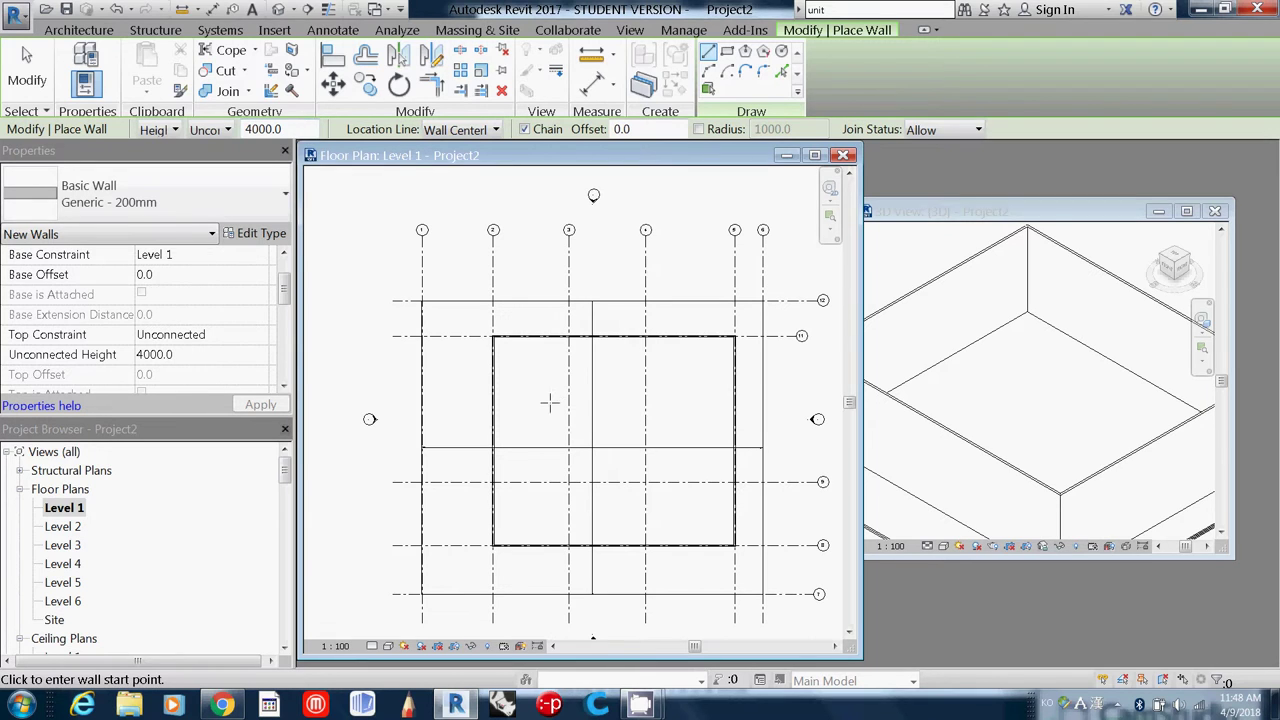
pyautogui.click(494, 481)
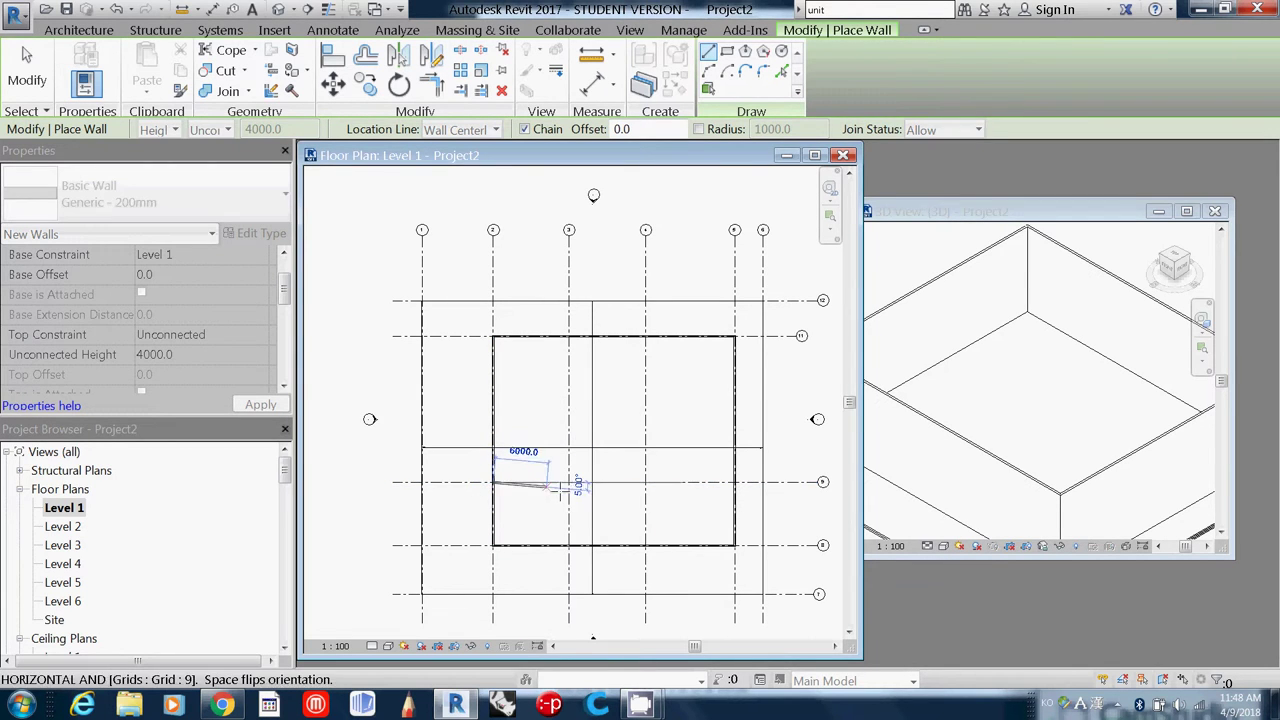
pyautogui.click(569, 482)
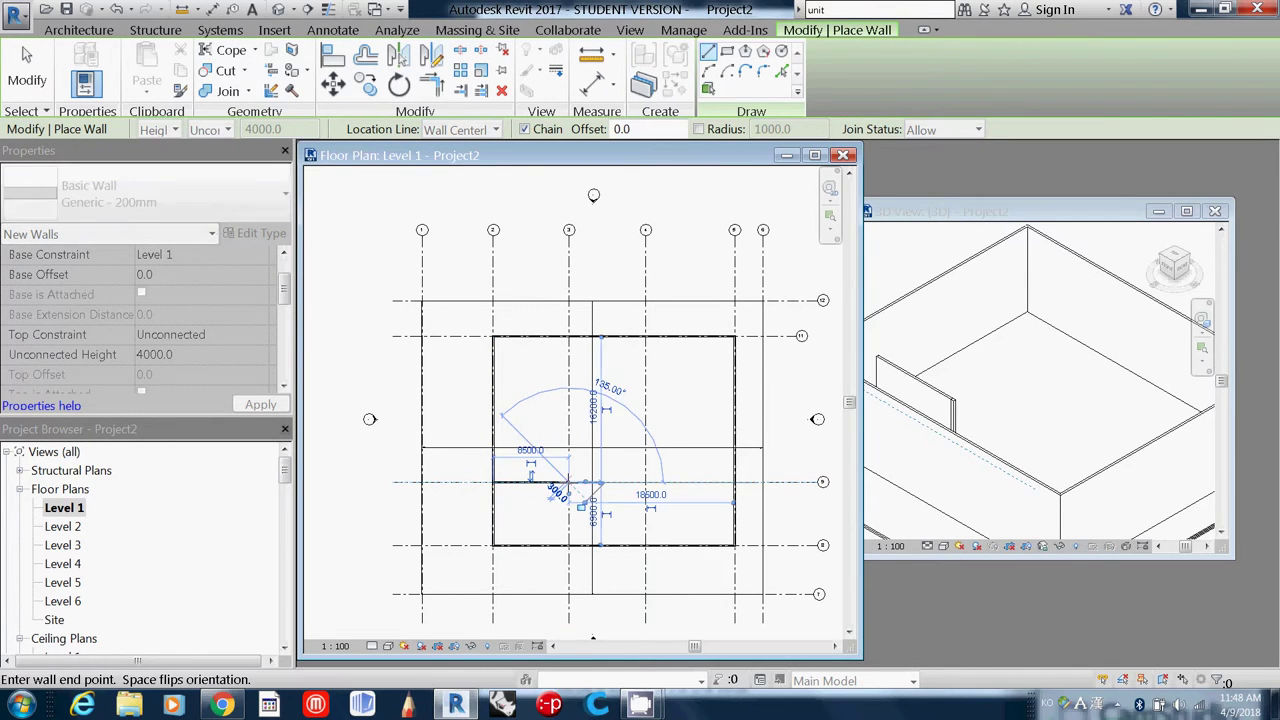
pyautogui.click(569, 336)
pyautogui.press('Escape')
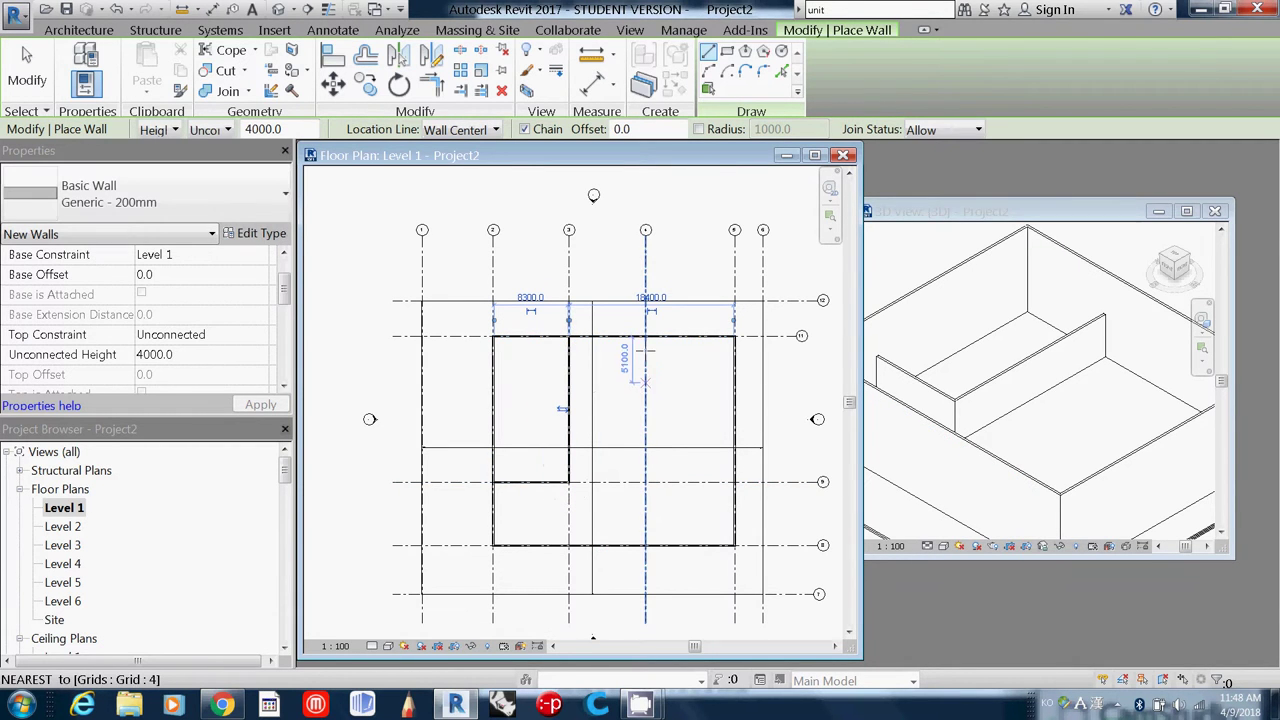
# Add partitions down grid 4 and along grid 9 to the right wall, plus one rising from the bottom wall.
pyautogui.click(645, 337)
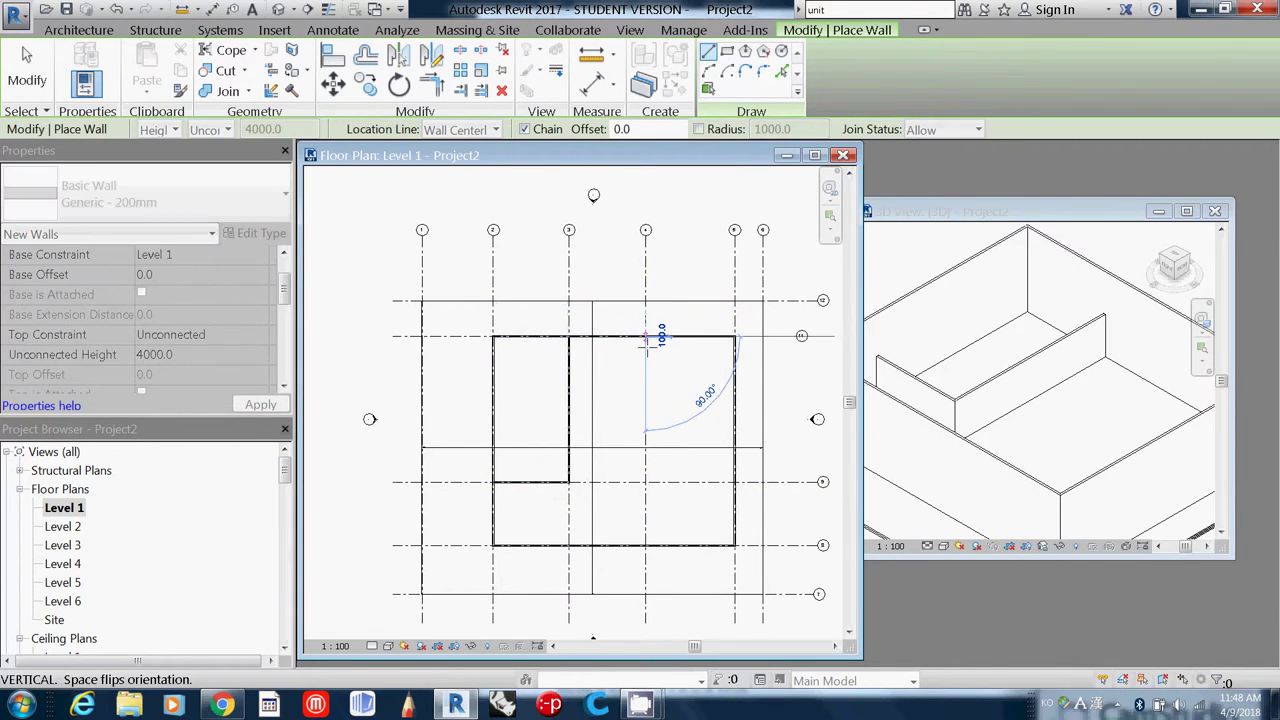
pyautogui.click(645, 482)
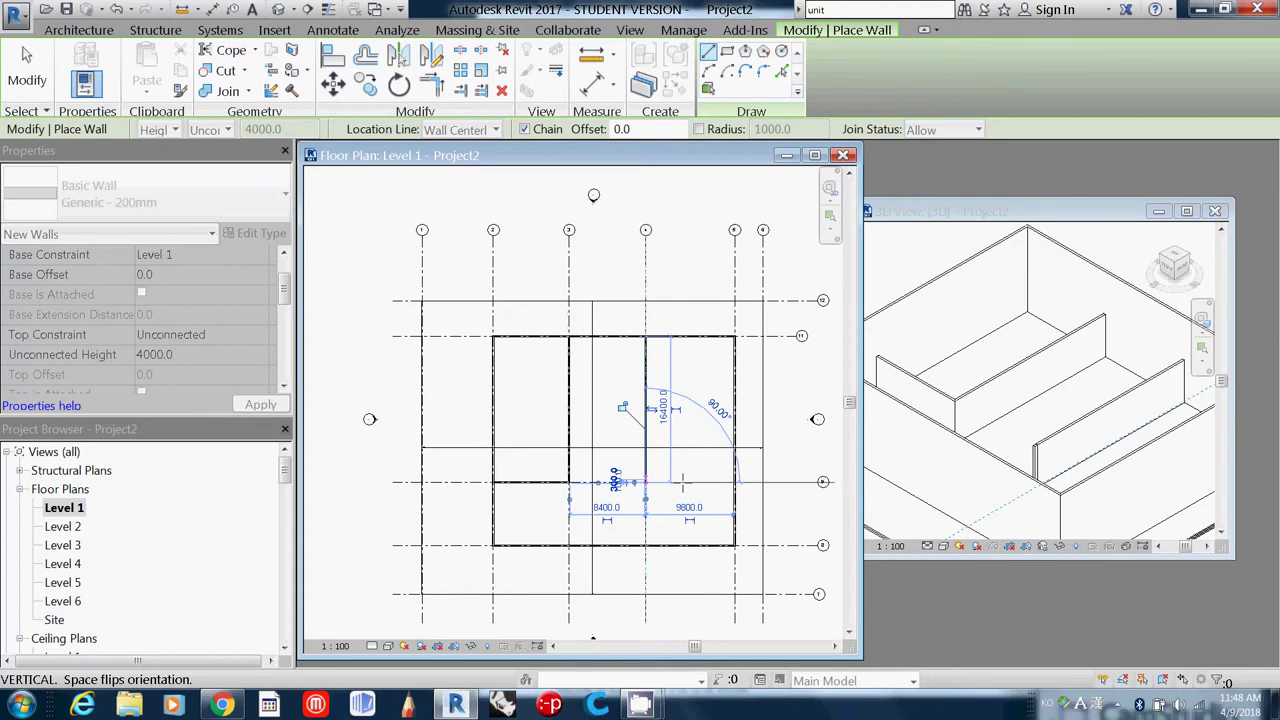
pyautogui.click(735, 482)
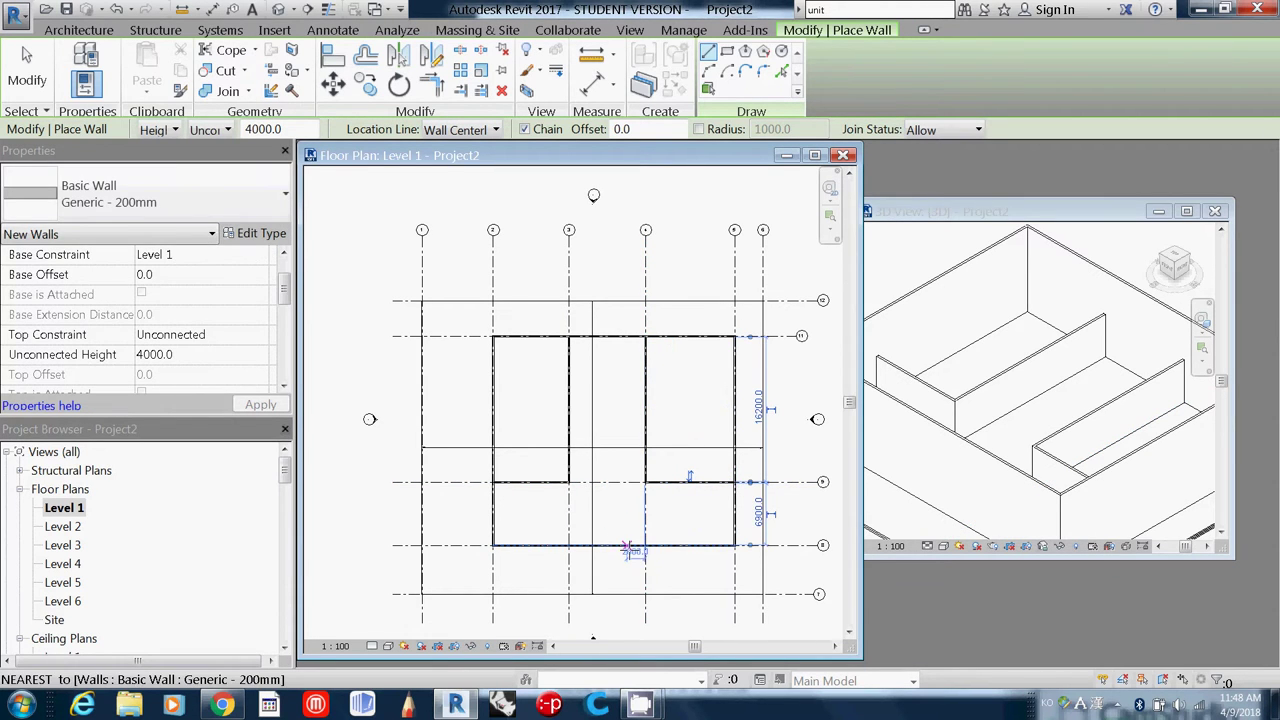
pyautogui.click(630, 548)
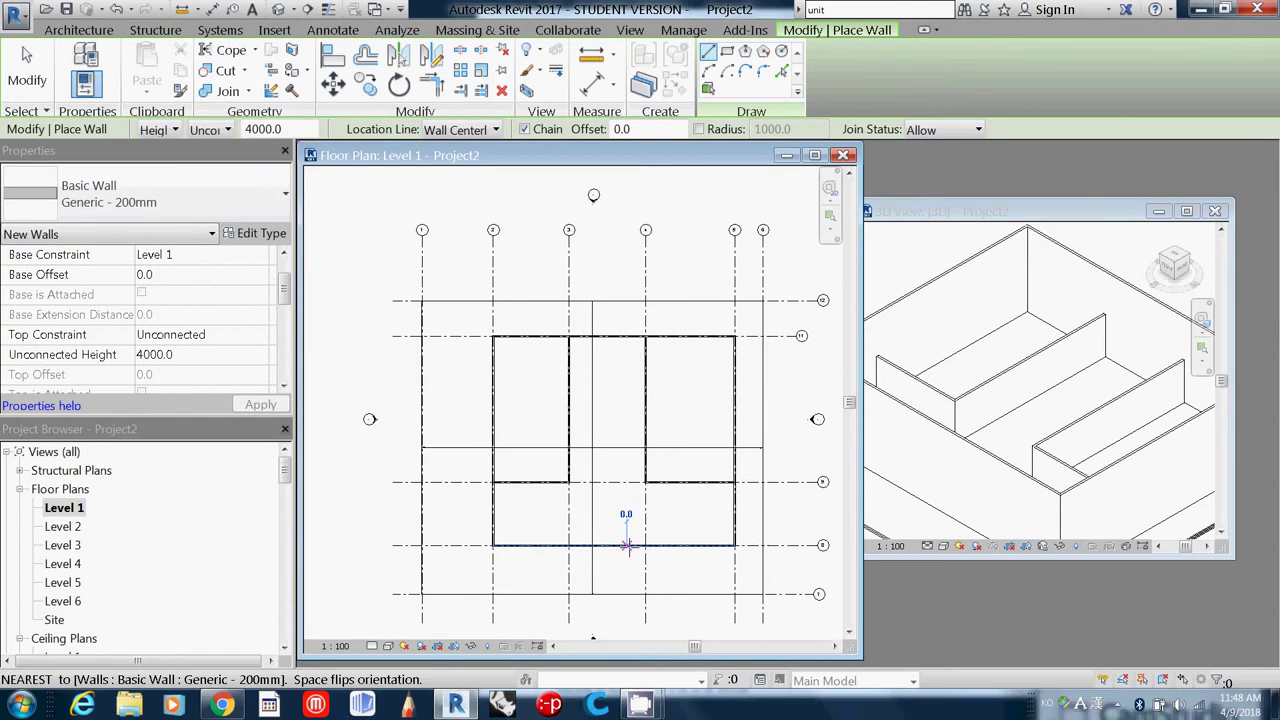
pyautogui.click(627, 407)
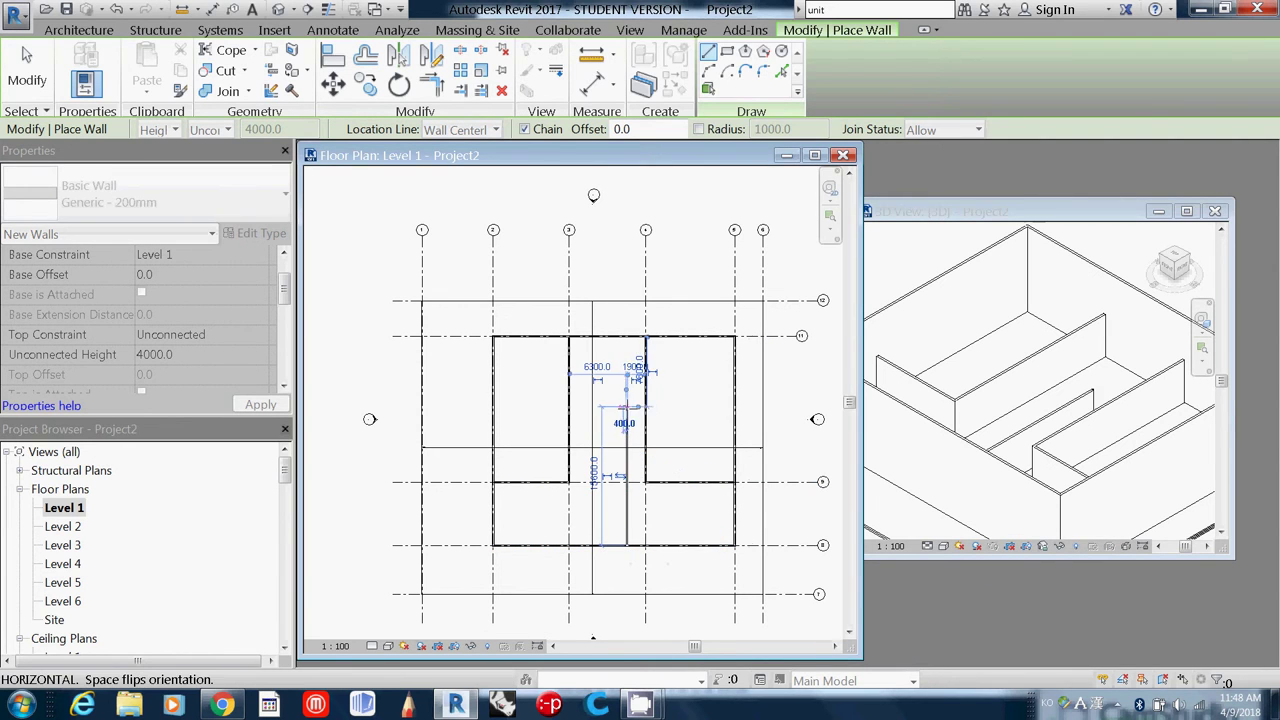
pyautogui.click(640, 407)
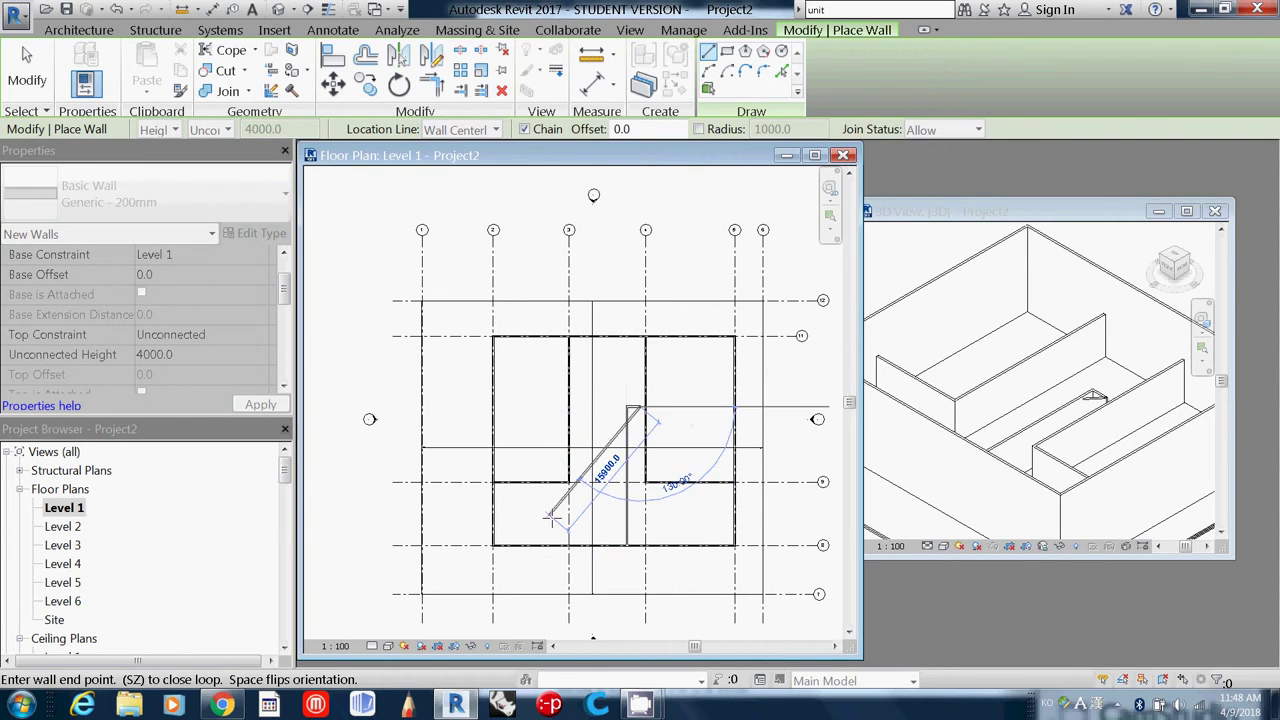
# Finish the partition chain and restore the Revit window to its smaller size.
pyautogui.press('Escape')
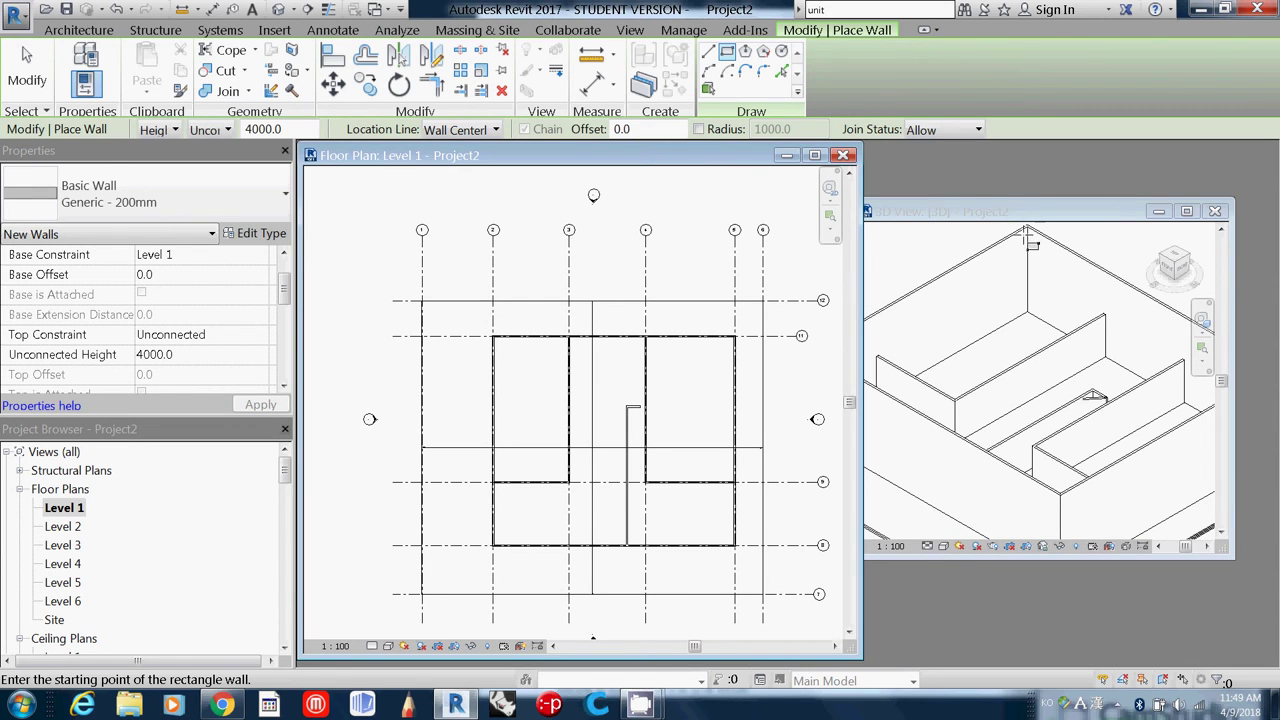
pyautogui.click(1224, 10)
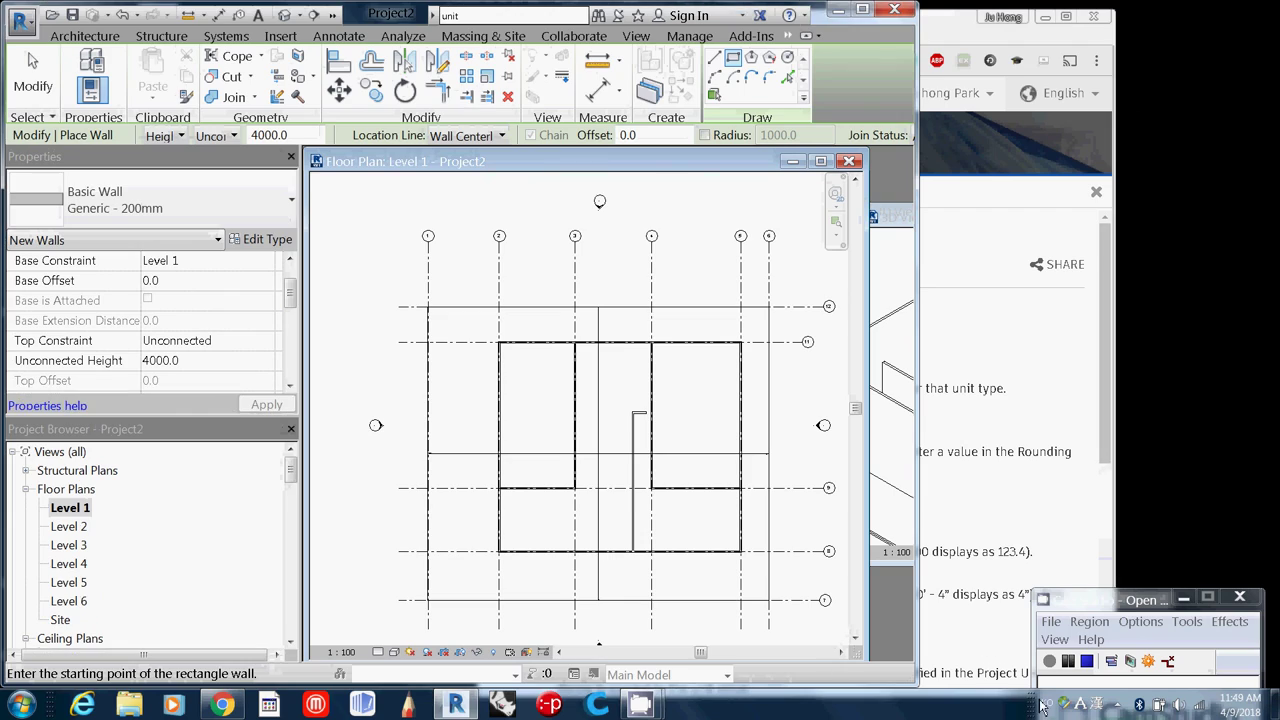